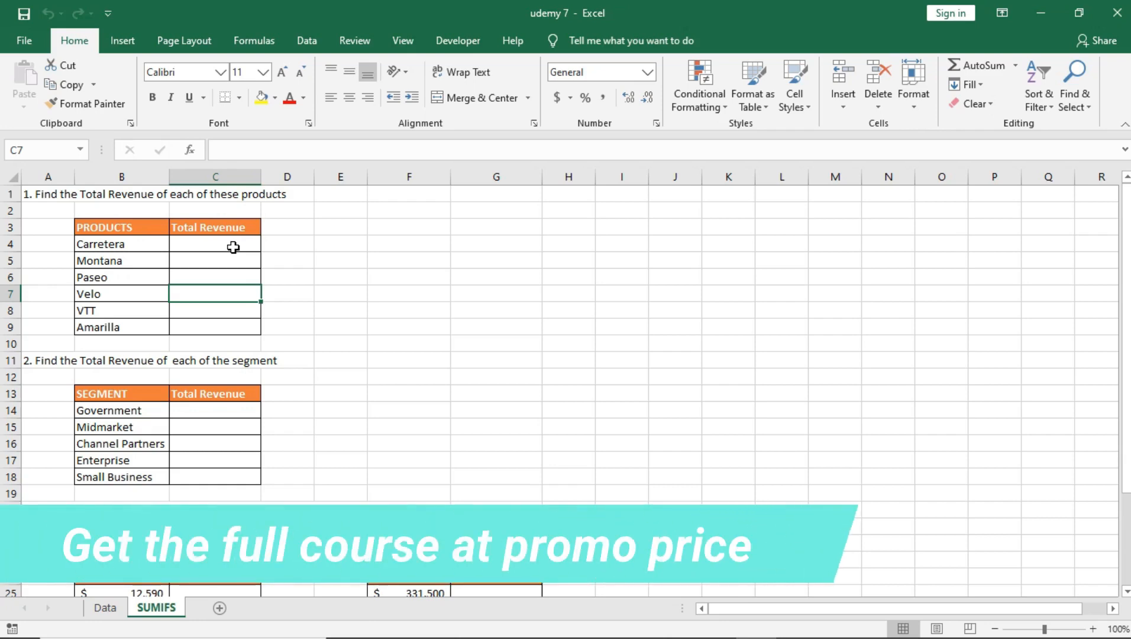
Start a SUMIFS formula in C4 with the Data sheet's Revenue range as the absolute sum range Data!$J$2:$J$701.
click(218, 243)
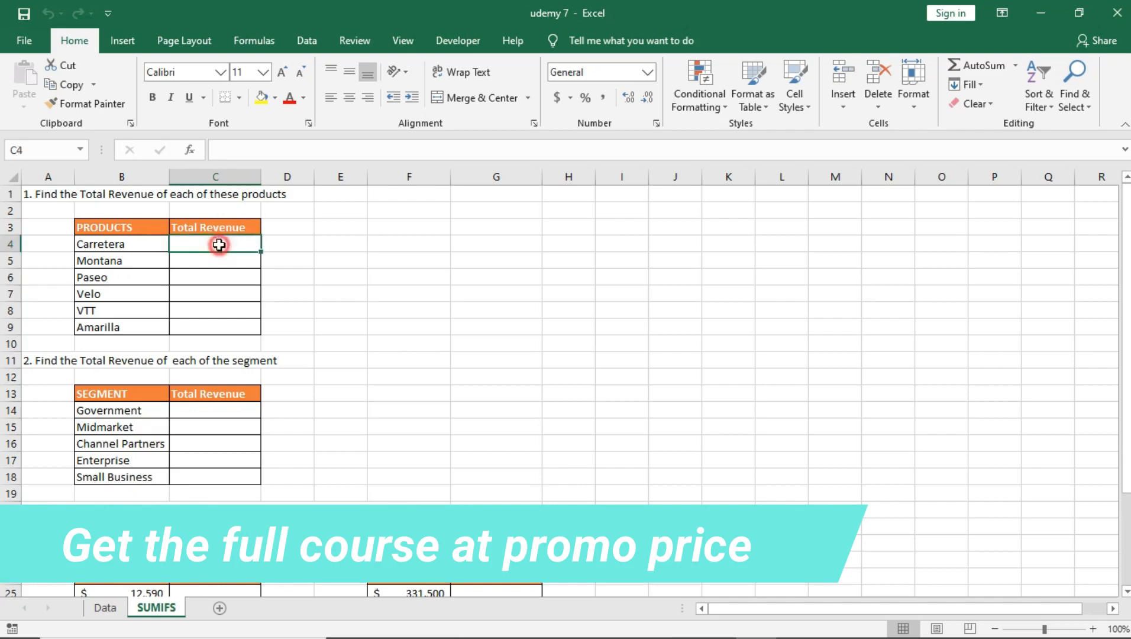
double_click(219, 245)
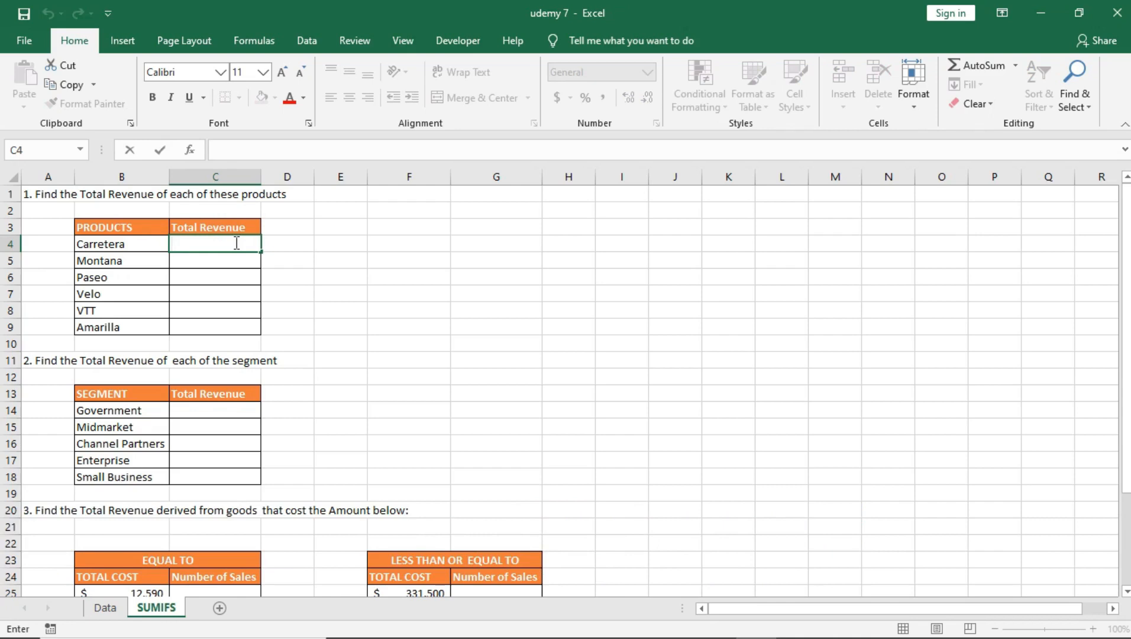
text(=)
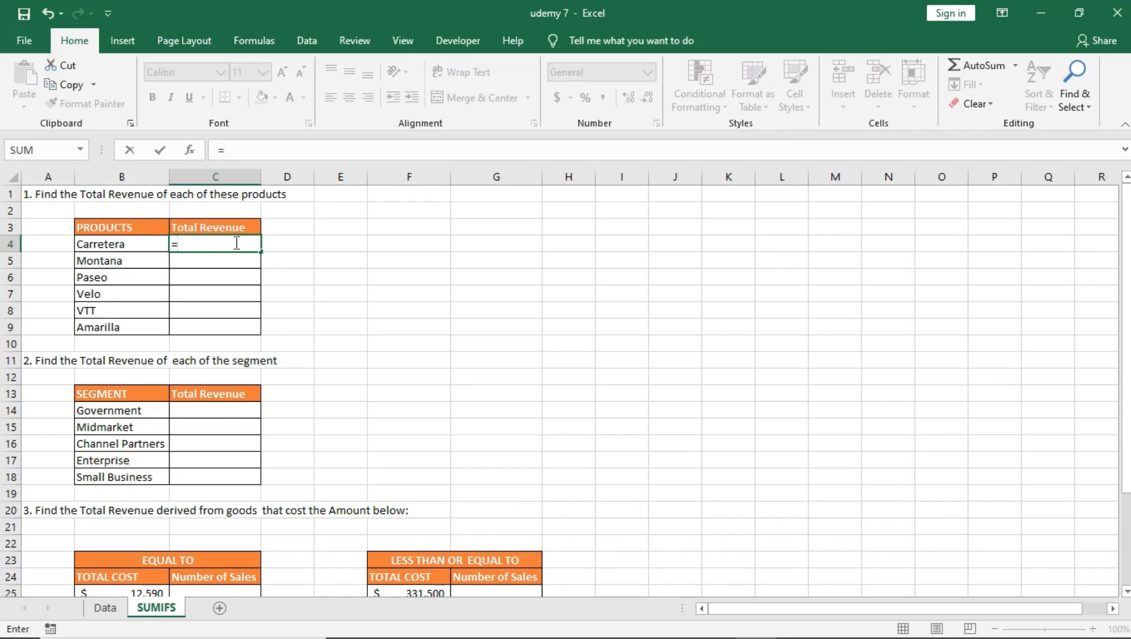
text(SUMIFS)
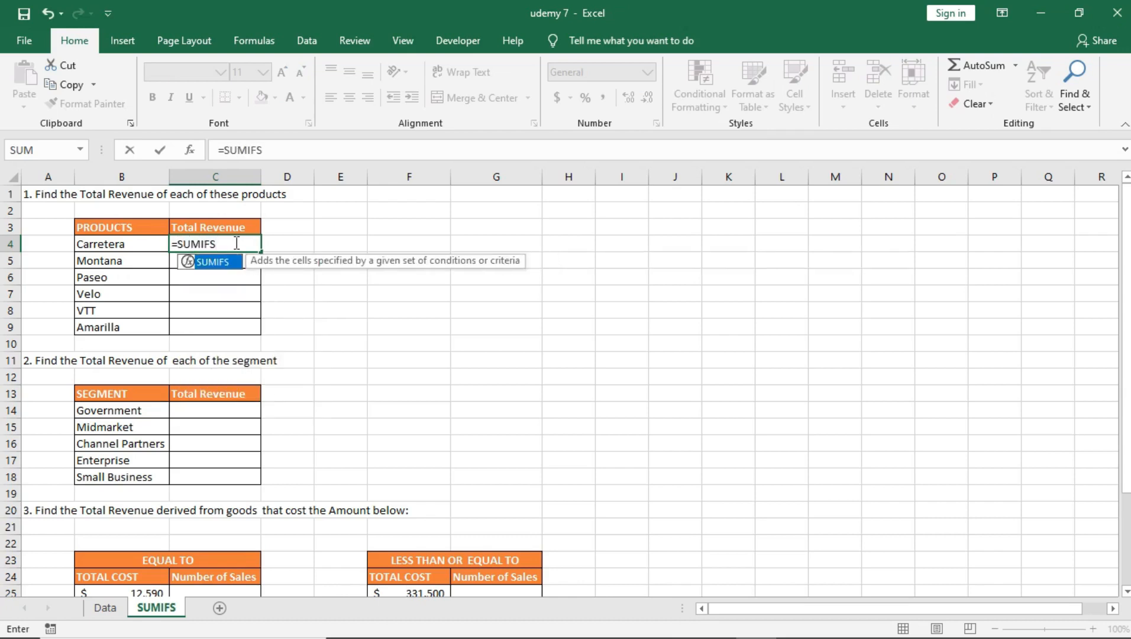
text(()
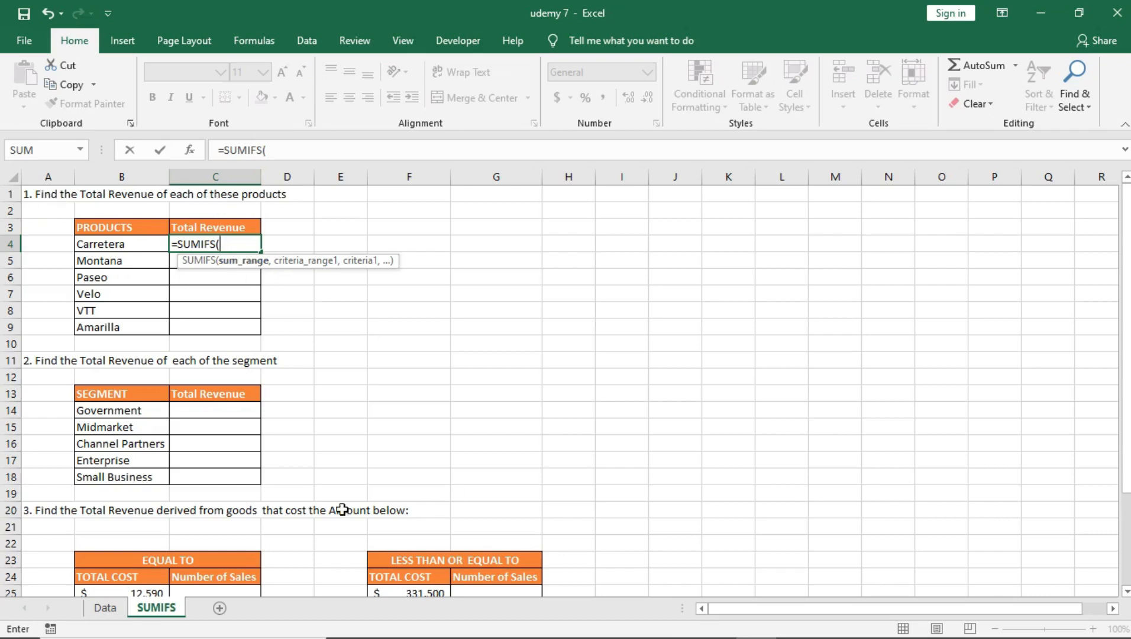
click(107, 609)
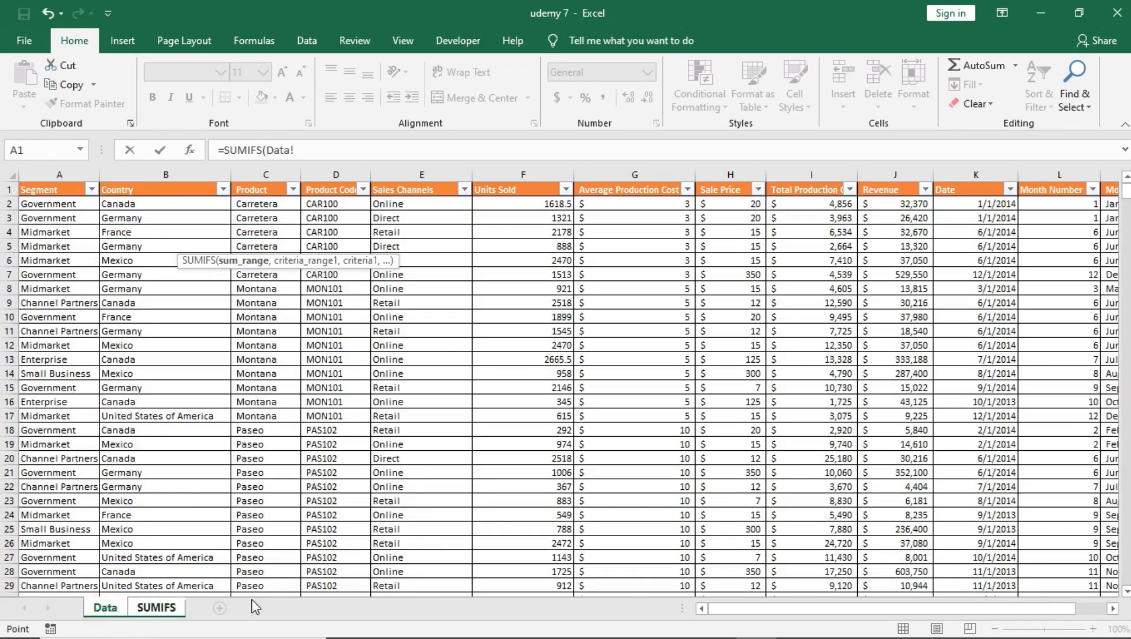
click(891, 204)
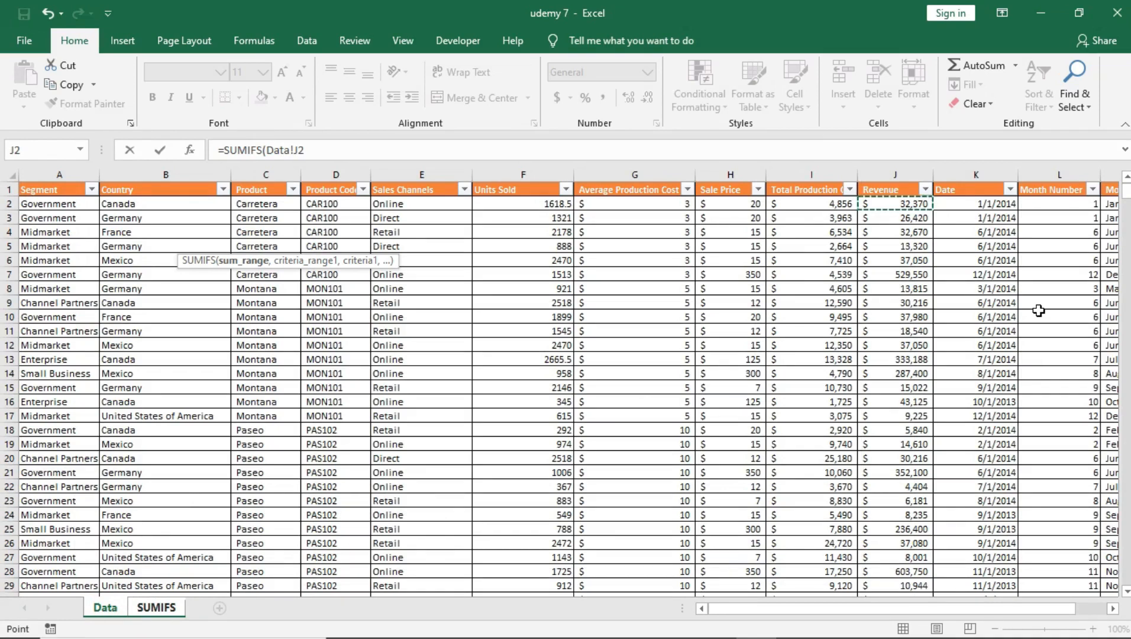
key(ctrl+shift+Down)
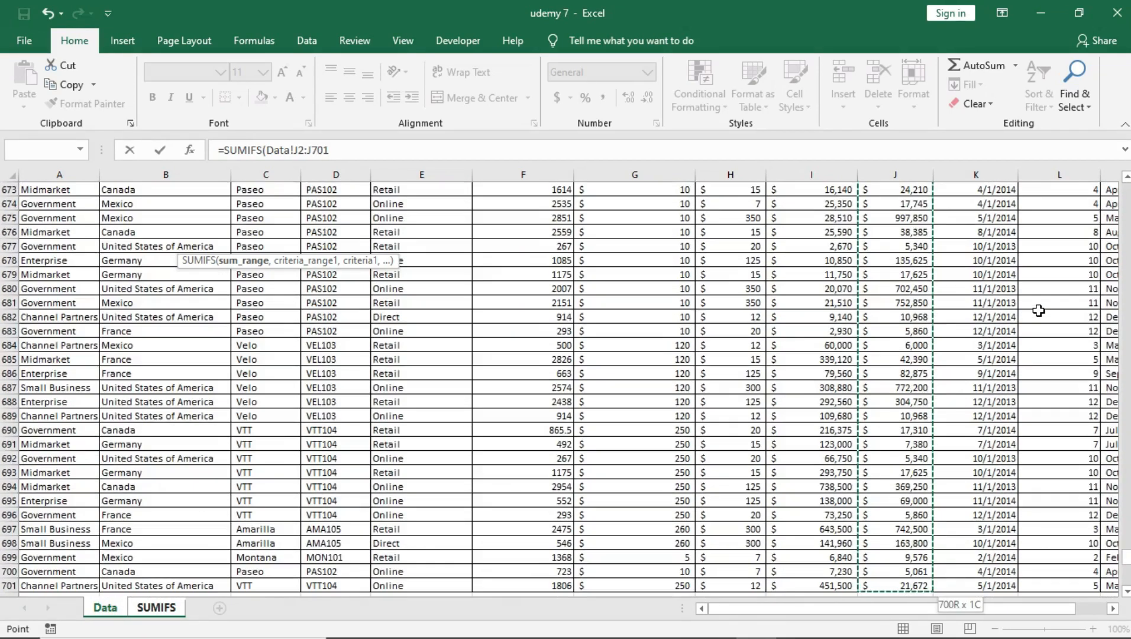
drag(331, 150, 297, 152)
key(F4)
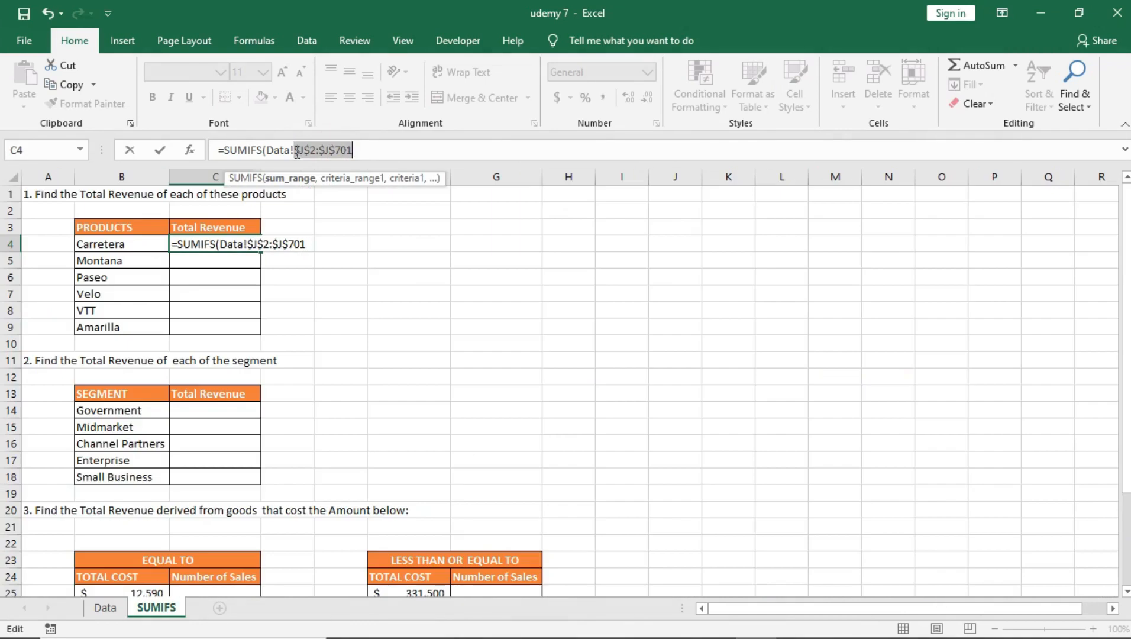
key(End)
text(,)
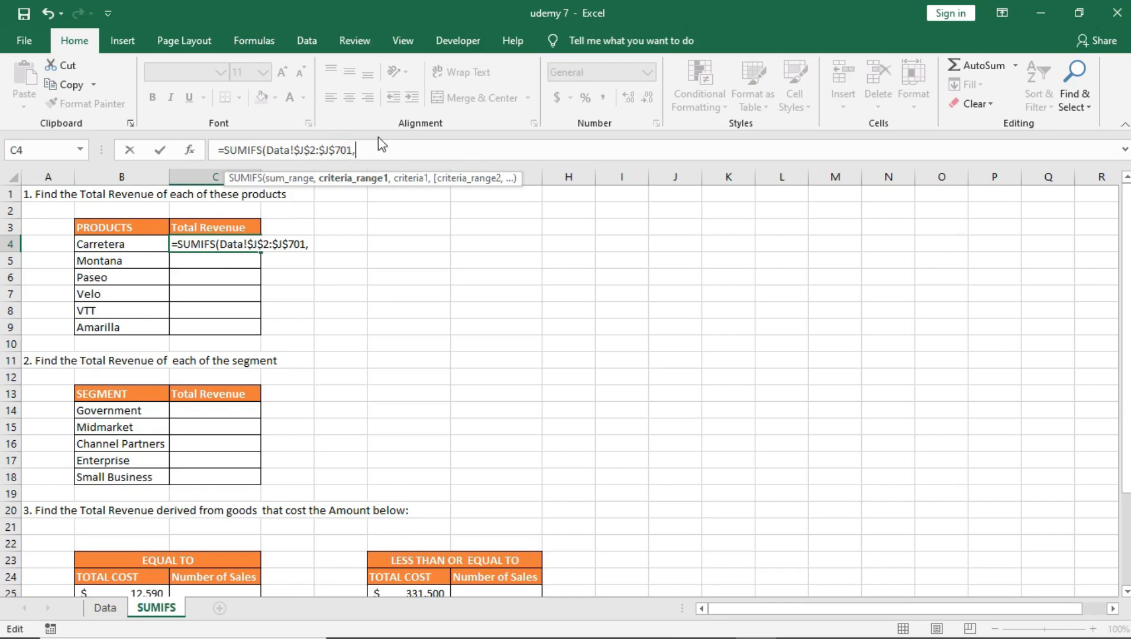
Add the Data sheet's Product range $C$2:$C$701 as the absolute criteria range, with Carretera in B4 as the criterion, and close the formula.
click(116, 607)
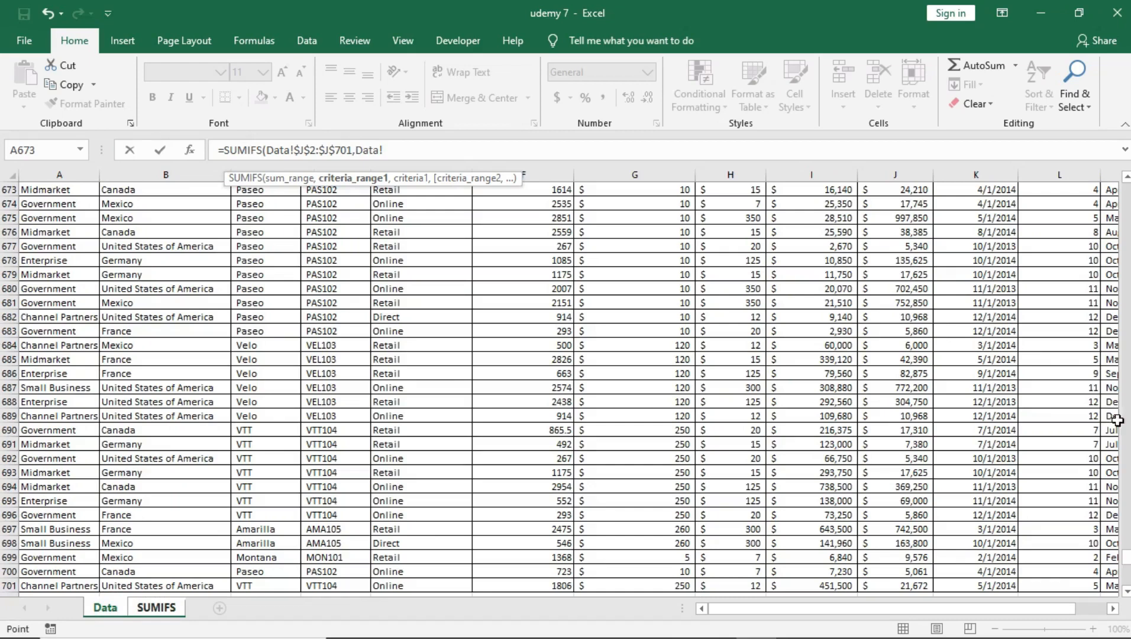
drag(1128, 559, 1127, 189)
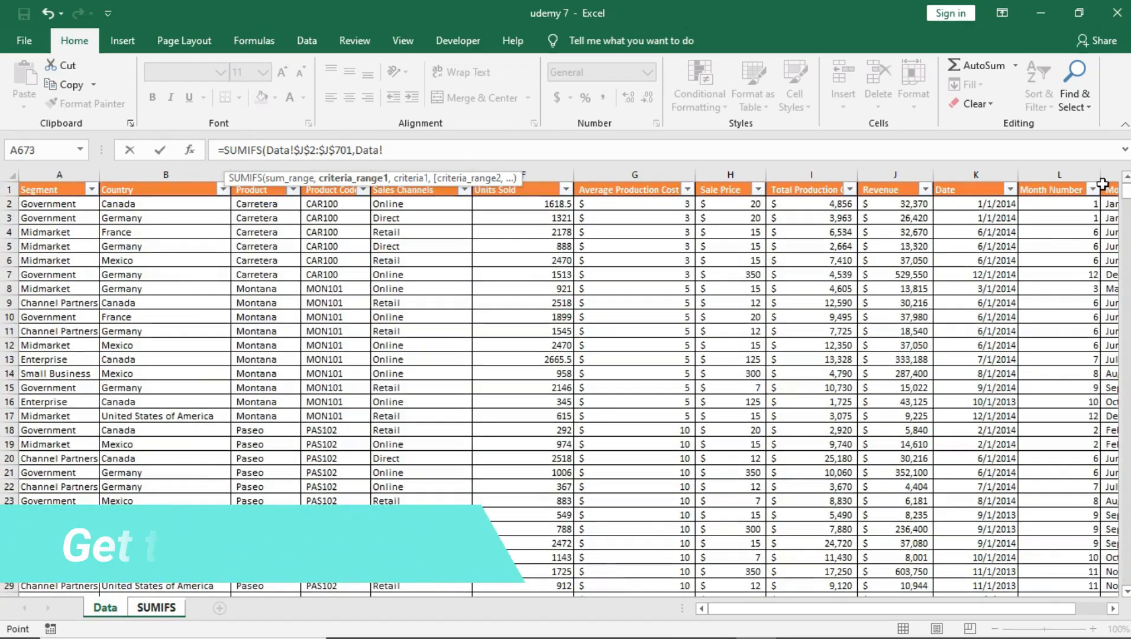
click(285, 208)
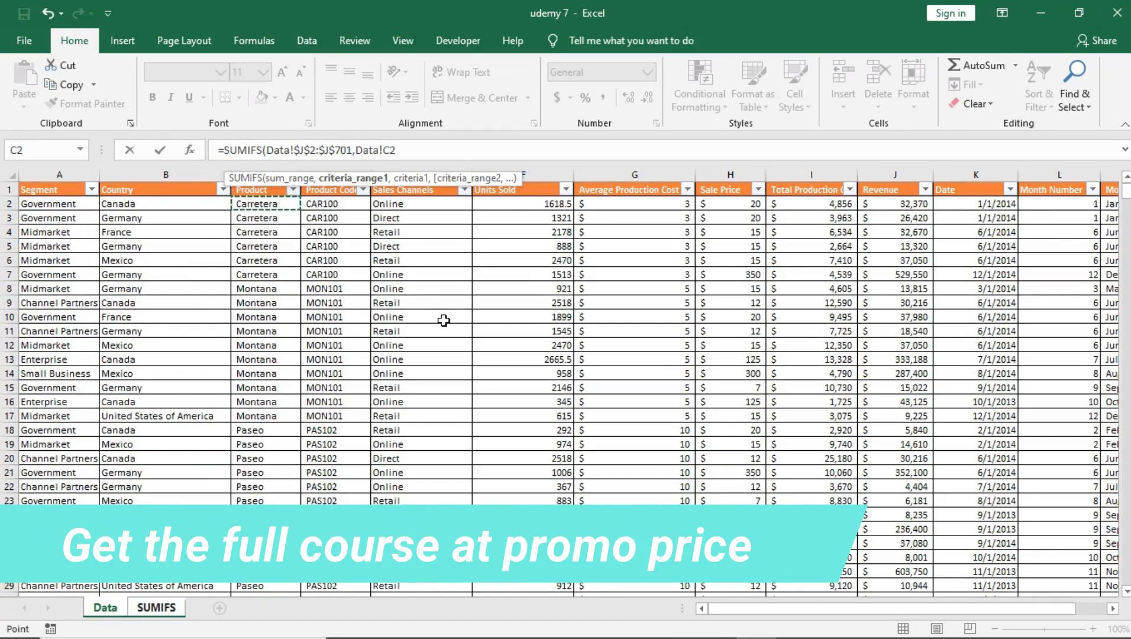
key(ctrl+shift+Down)
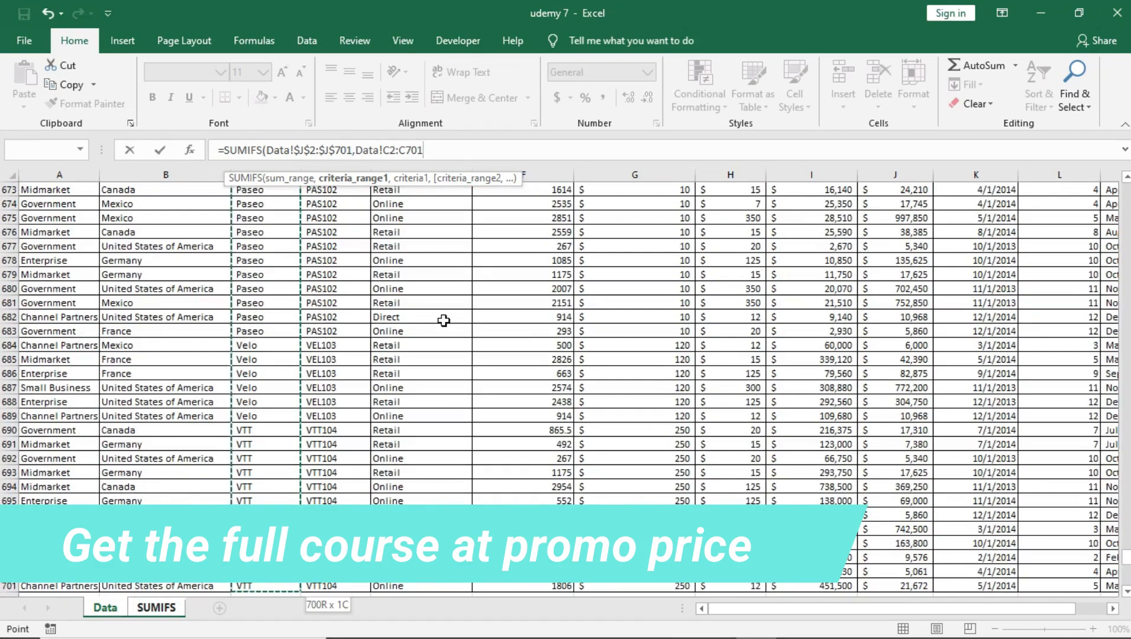
drag(424, 150, 383, 150)
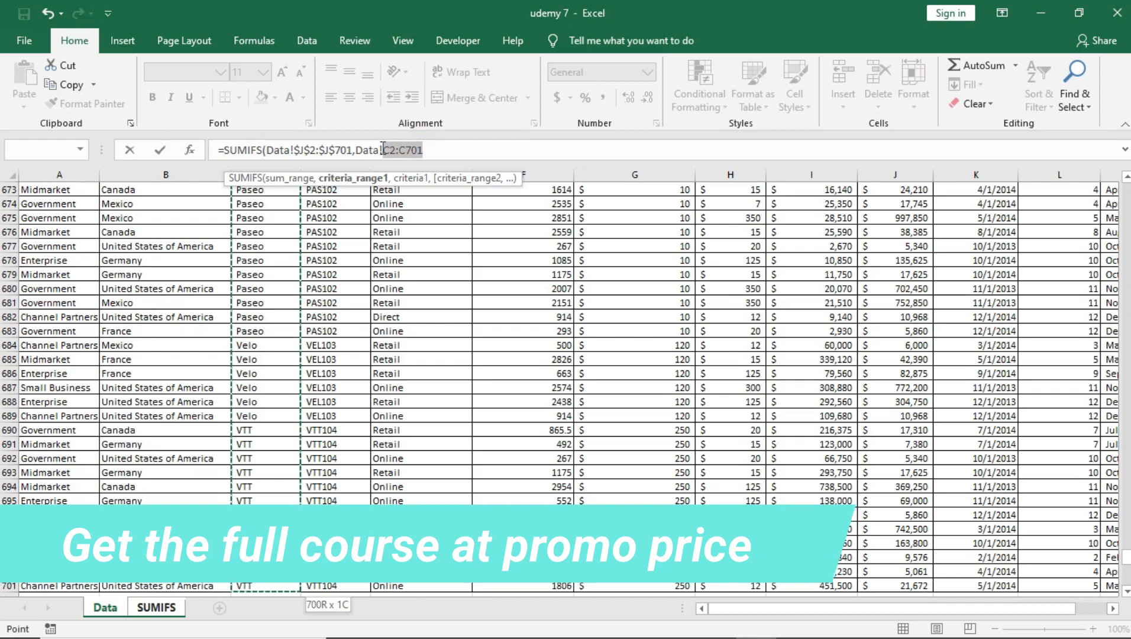
key(F4)
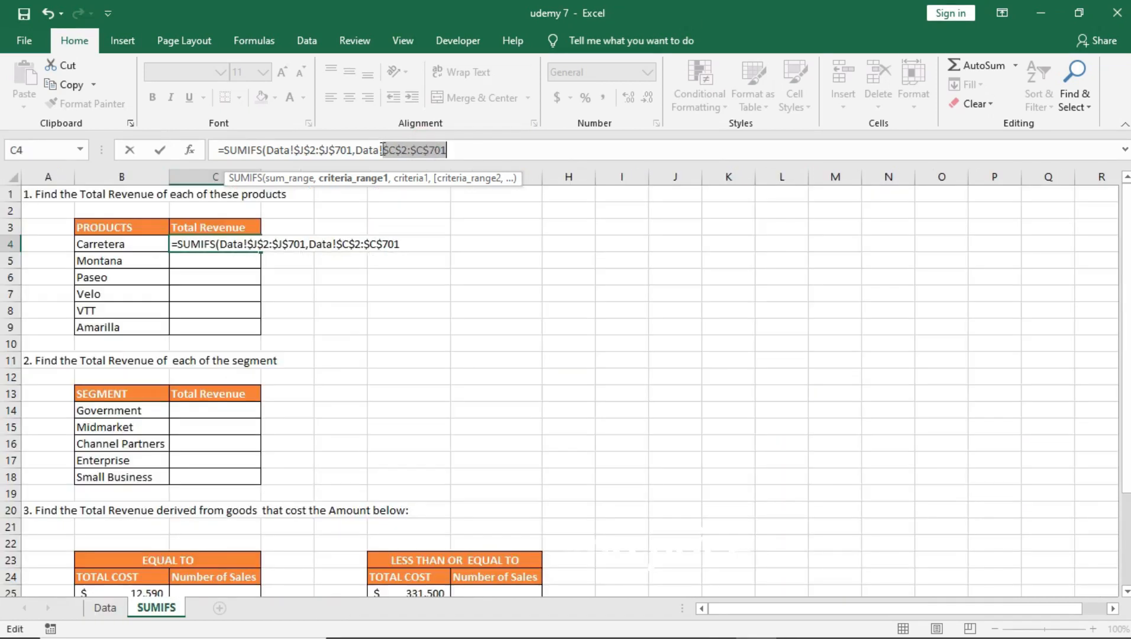
key(Right)
text(,)
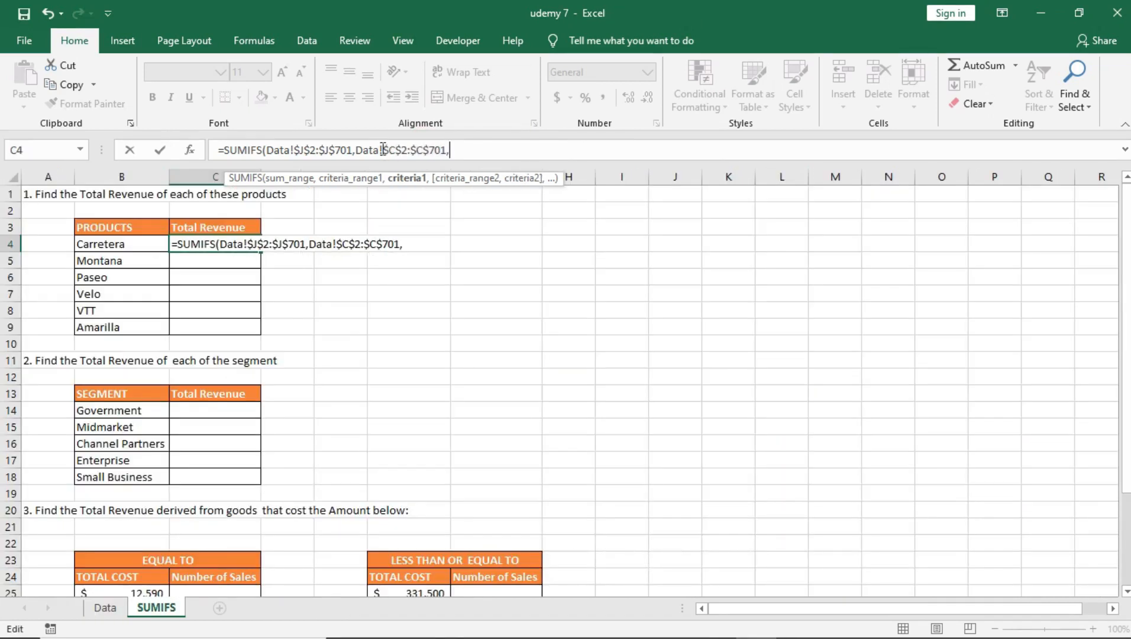
click(104, 244)
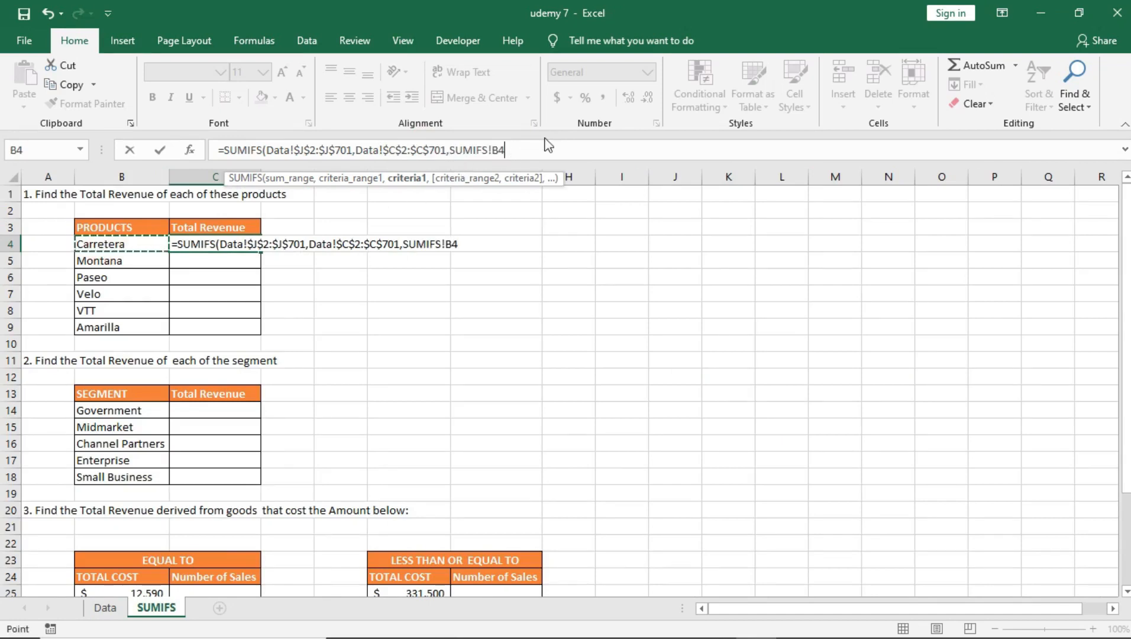
text())
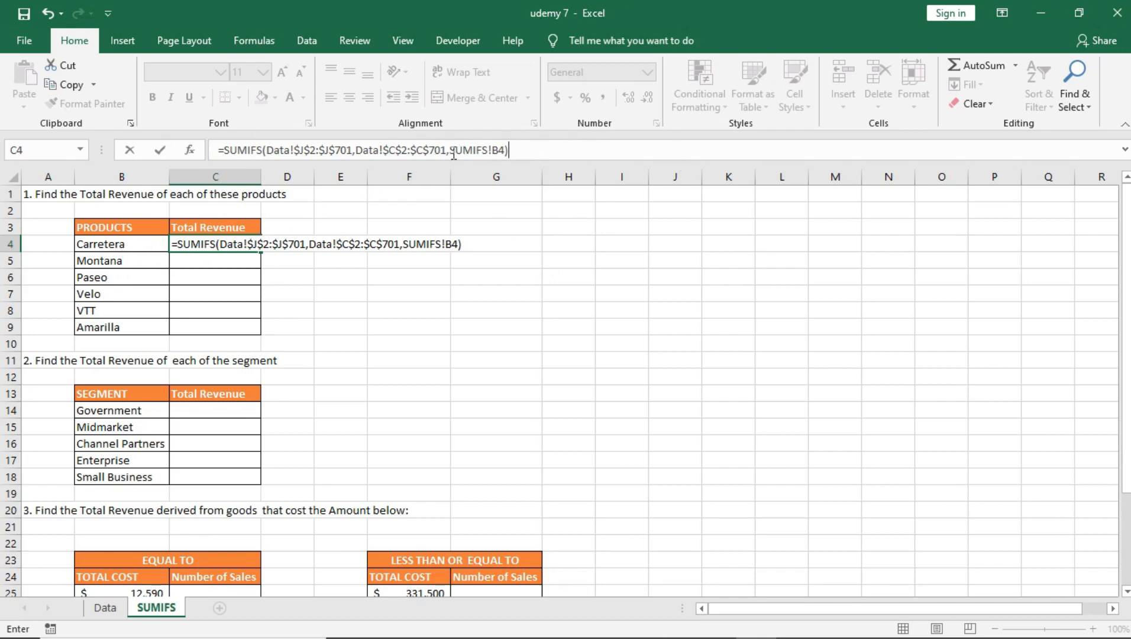
Remove the SUMIFS!B4 criterion from the C4 formula, keeping the closing bracket.
drag(451, 152, 503, 152)
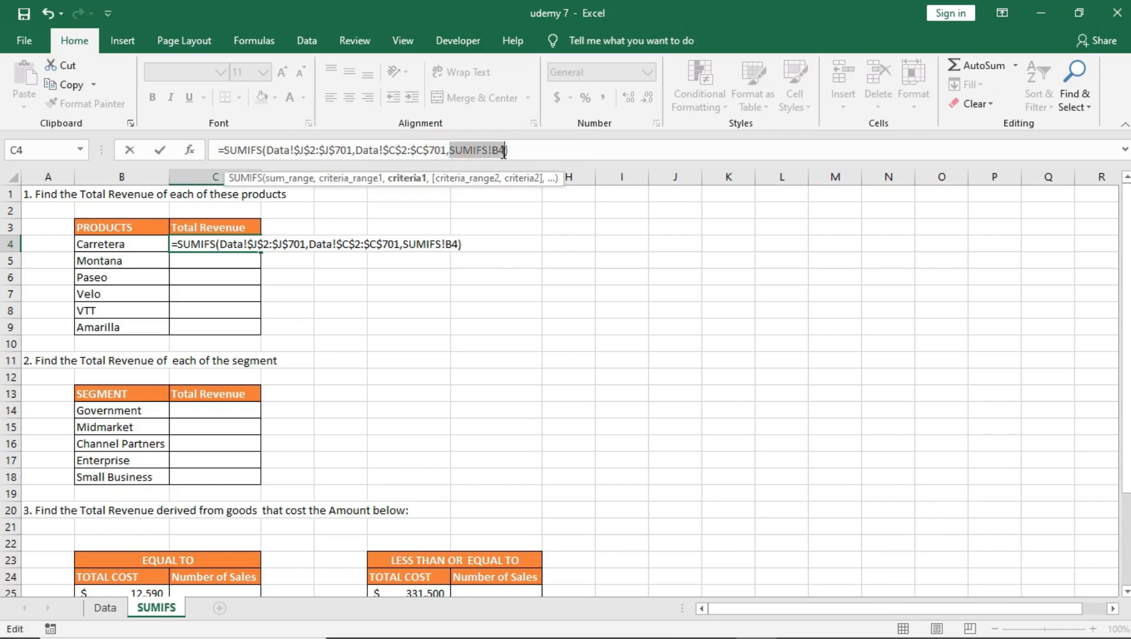
click(504, 152)
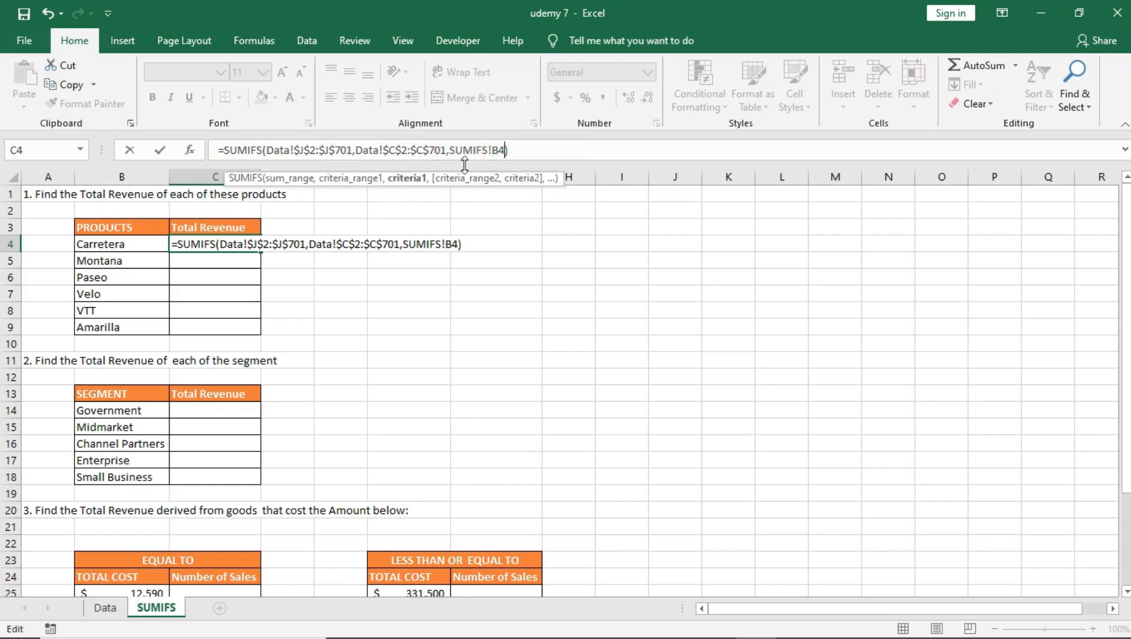
click(506, 150)
key(BackSpace)
key(BackSpace)
key(BackSpace)
key(BackSpace)
key(BackSpace)
key(BackSpace)
key(BackSpace)
key(BackSpace)
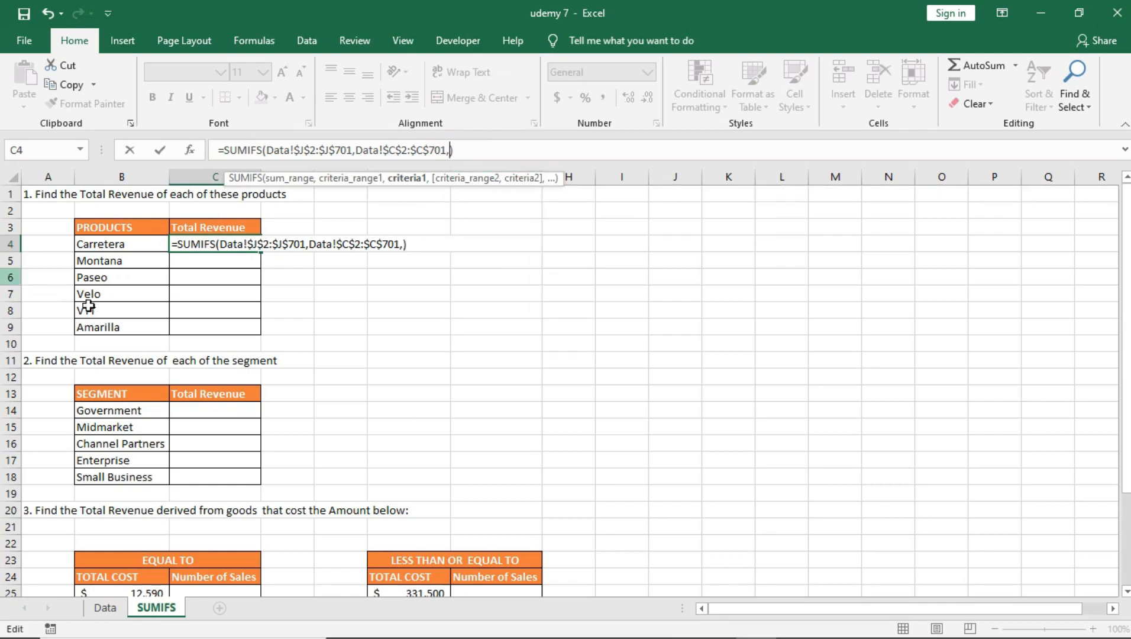
Try the whole product list B4:B9 as the criterion, and clear it from the formula again.
drag(118, 244, 118, 325)
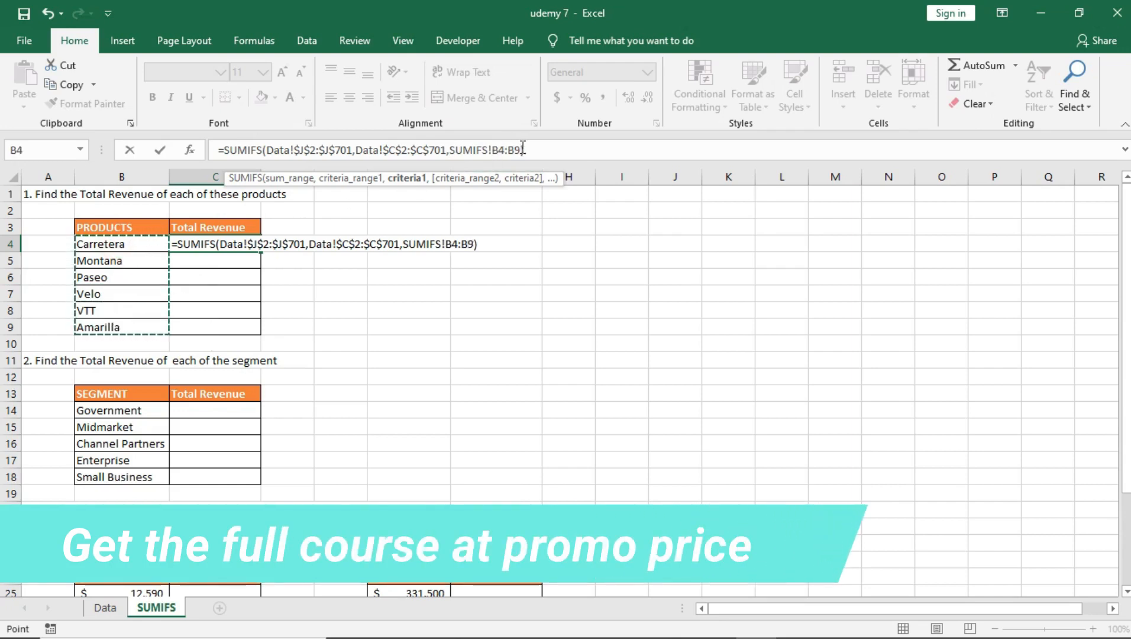
key(BackSpace)
key(BackSpace)
key(BackSpace)
key(BackSpace)
key(BackSpace)
key(BackSpace)
key(BackSpace)
key(BackSpace)
key(BackSpace)
key(BackSpace)
key(BackSpace)
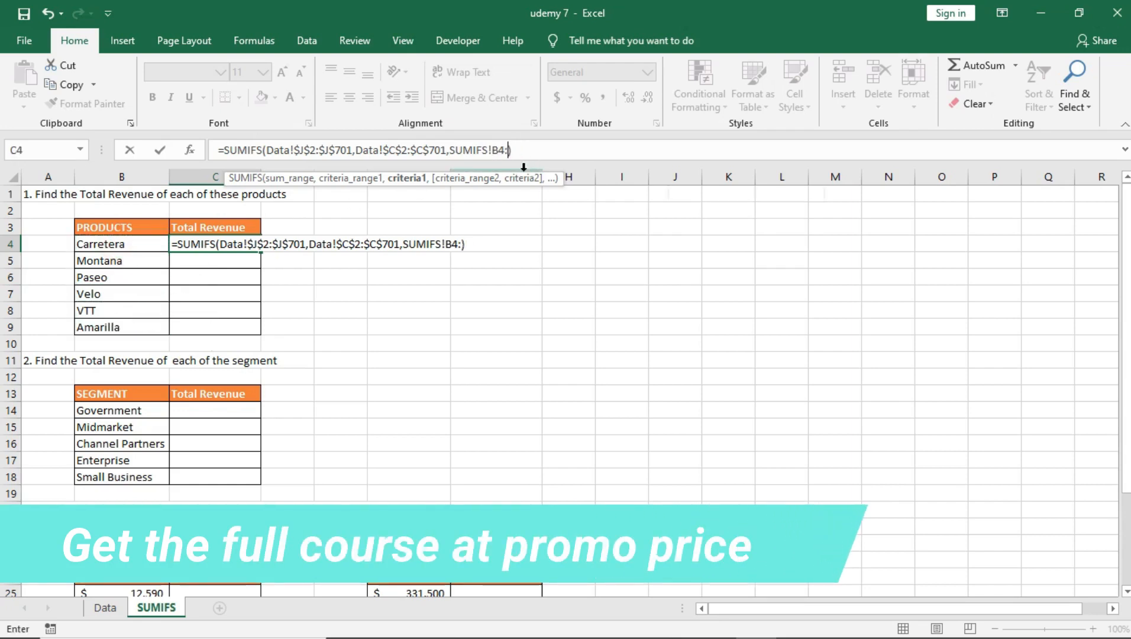
key(BackSpace)
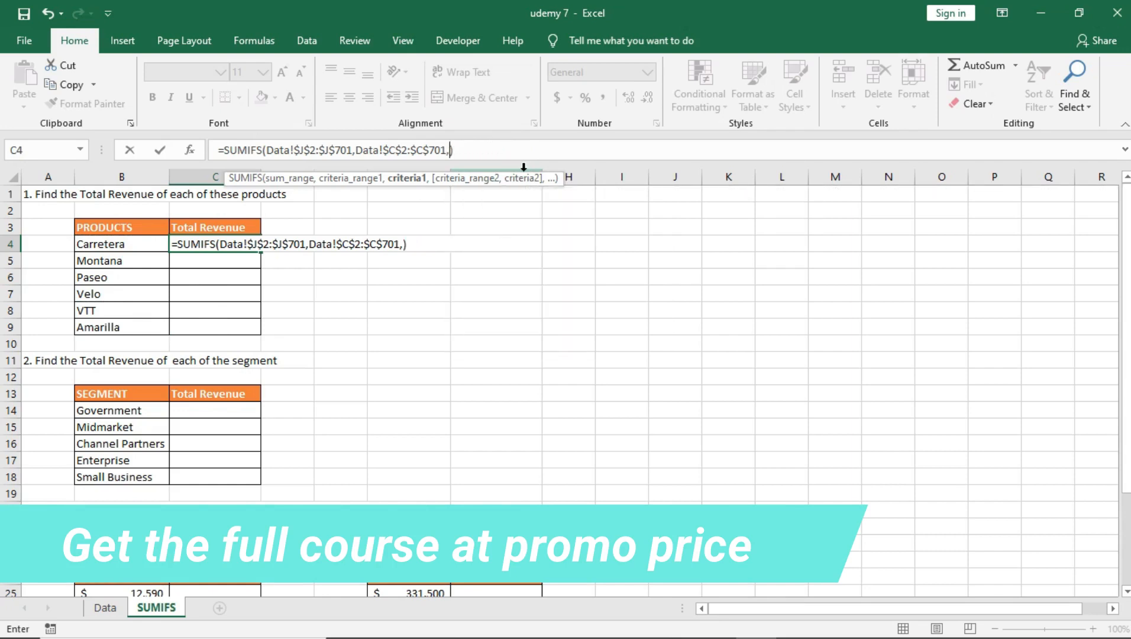
Set the criterion to the Carretera cell B4 and enter the completed formula in C4.
click(137, 242)
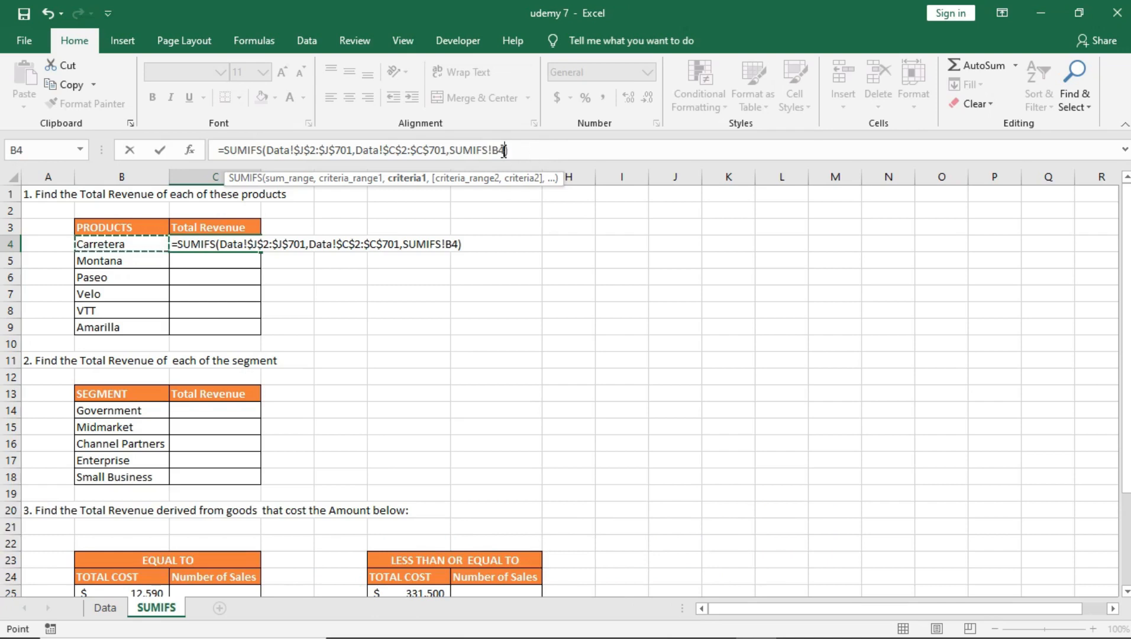
key(Return)
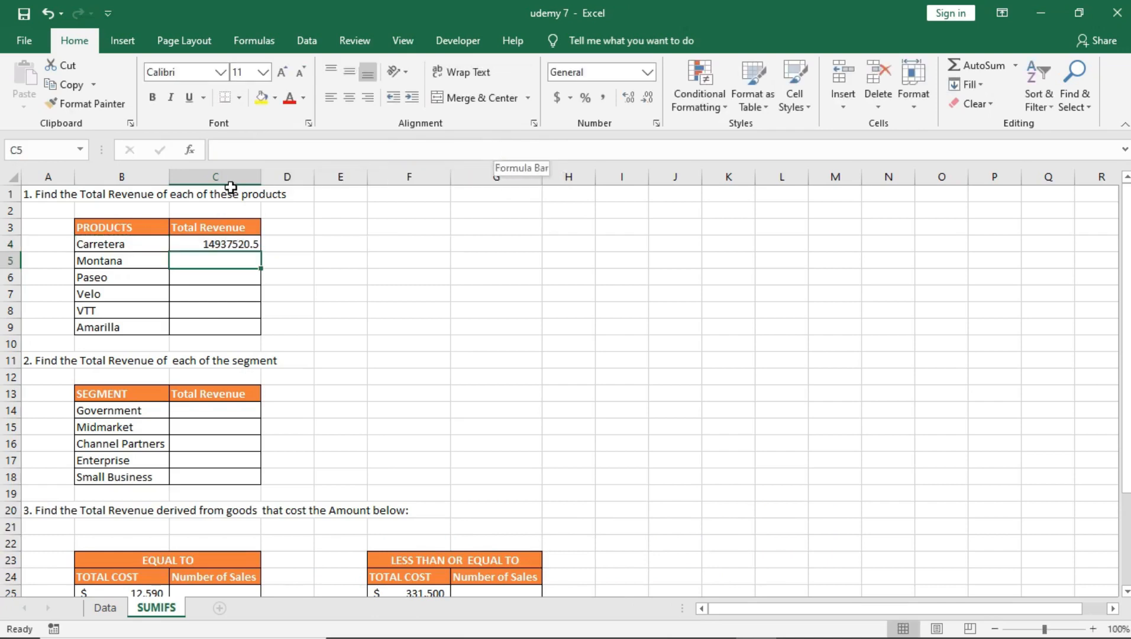
Examine the SUMIFS!B4 criterion reference in C4's formula without changing it.
click(232, 243)
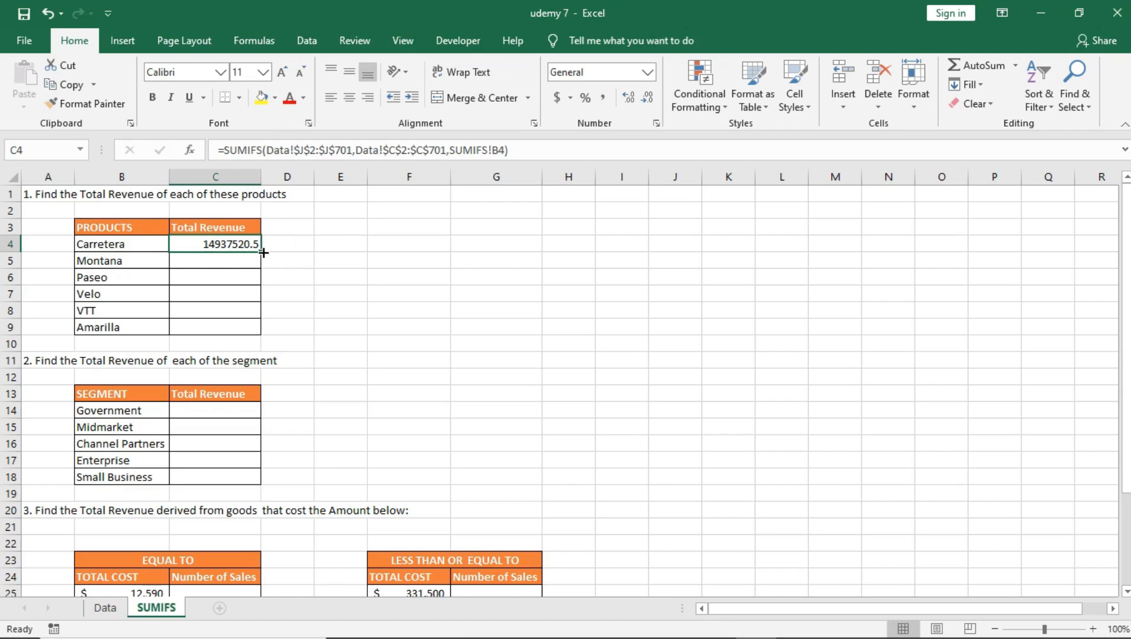
click(491, 150)
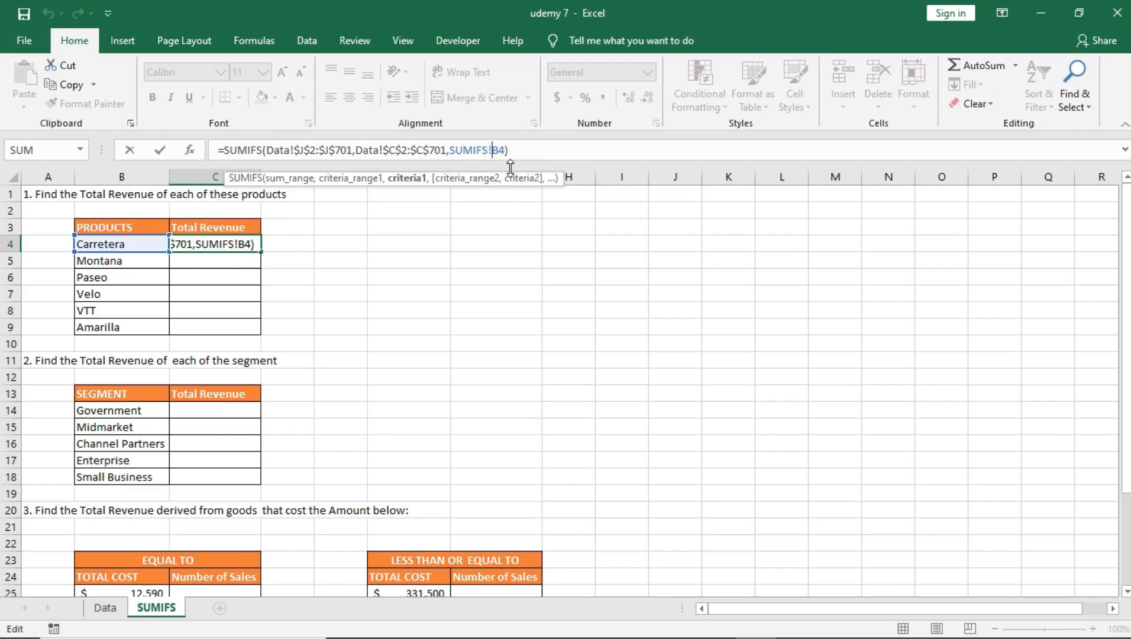
drag(490, 150, 454, 154)
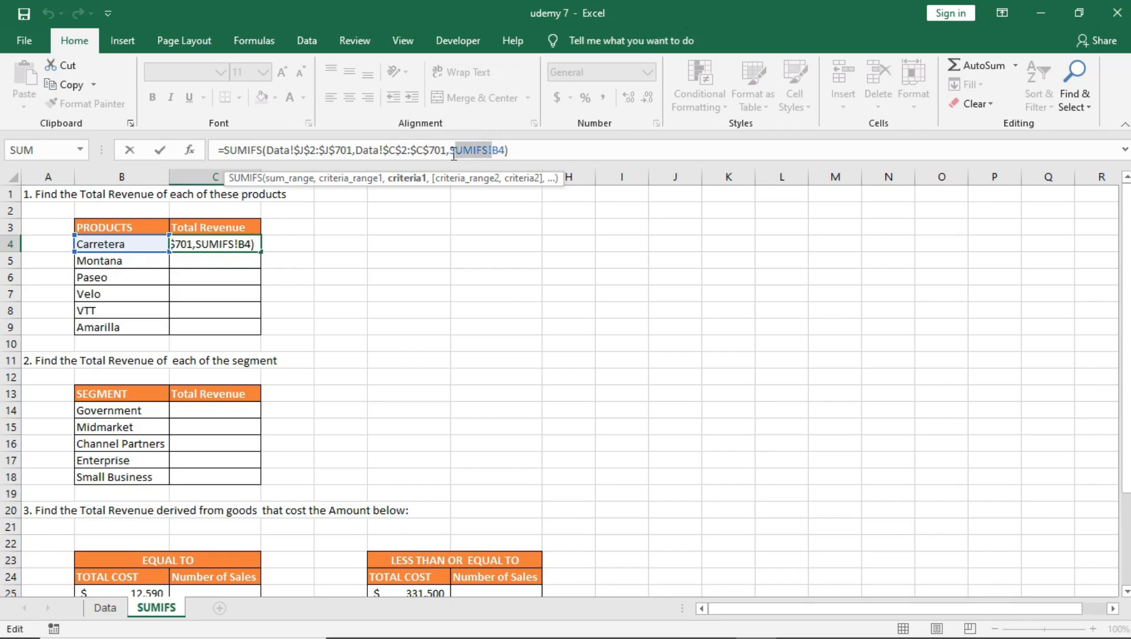
click(484, 150)
key(Return)
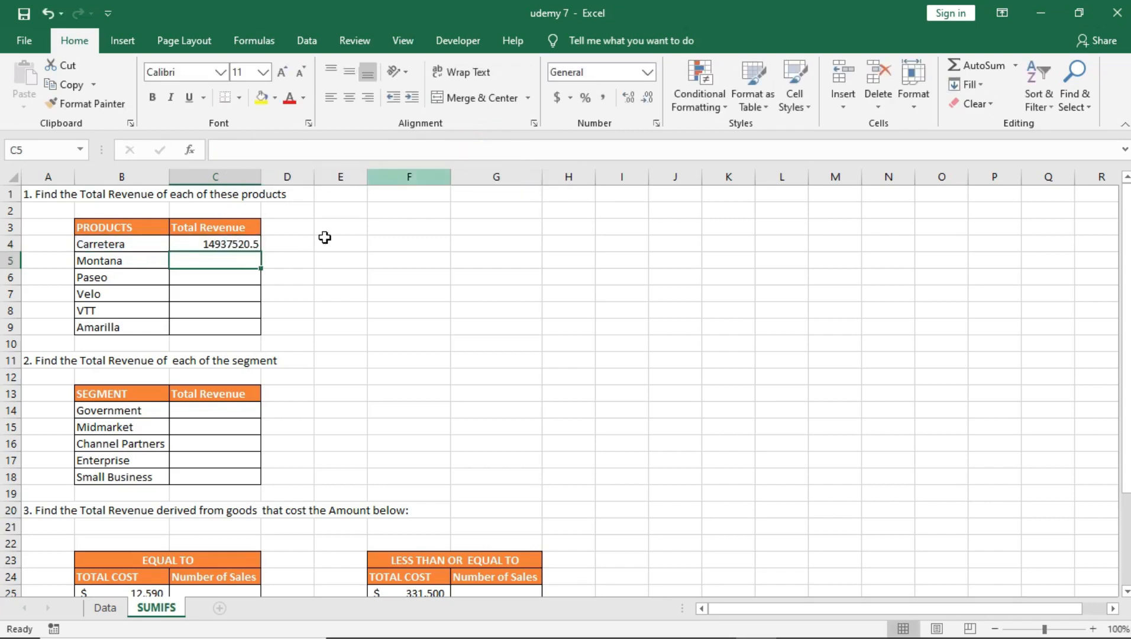
Fill the C4 formula down through C9 for the remaining products and check the copied formulas.
click(239, 243)
drag(261, 252, 264, 336)
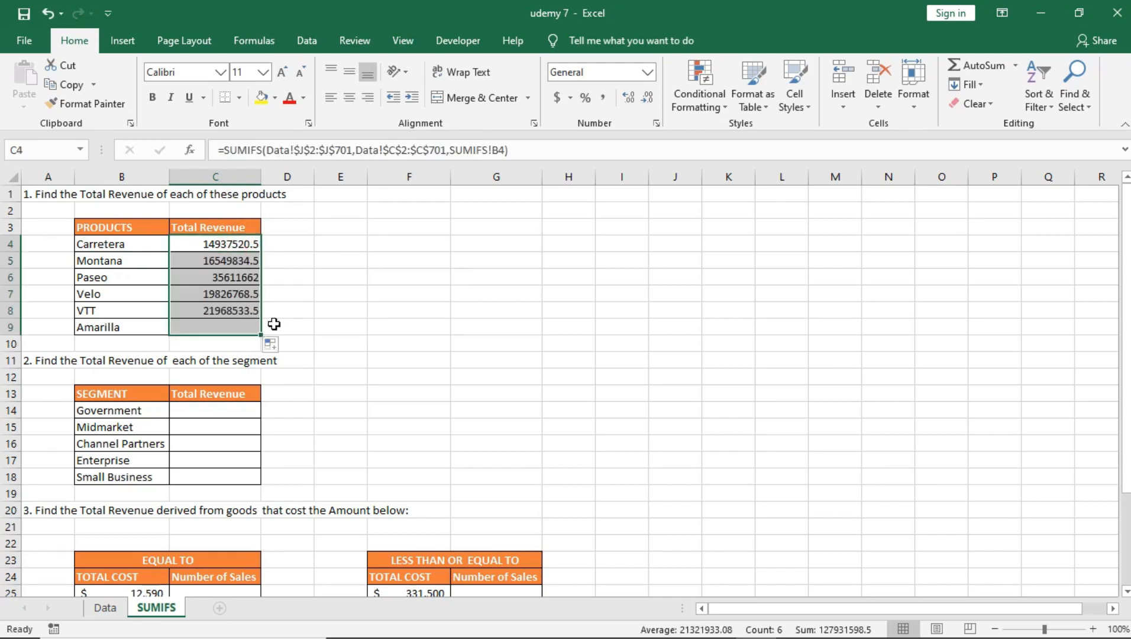
click(225, 239)
click(224, 276)
click(225, 310)
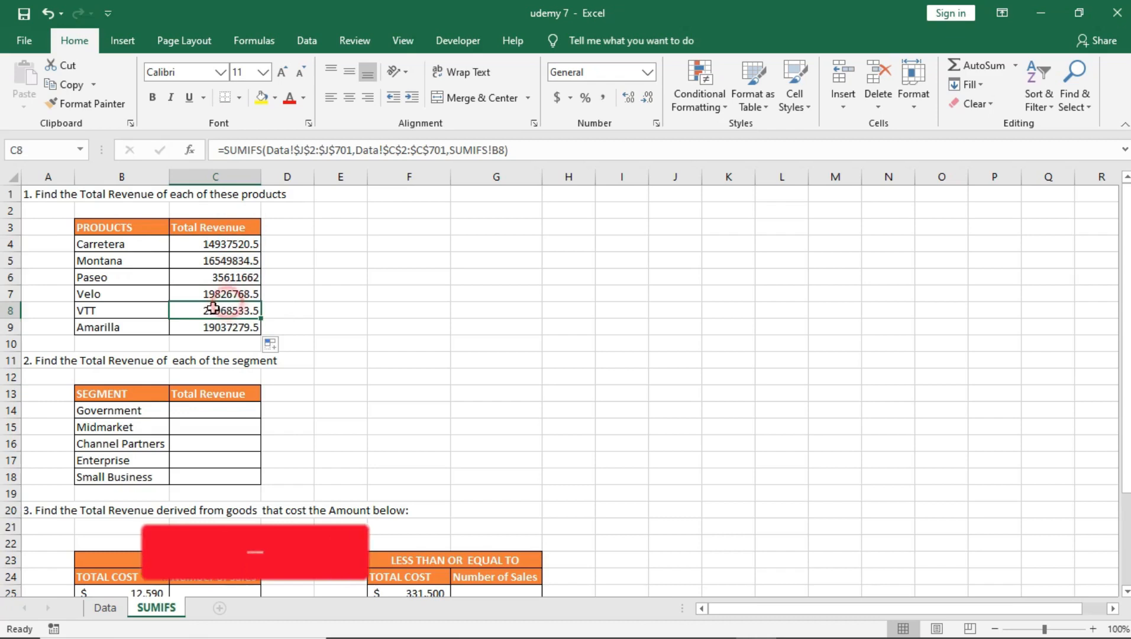
drag(112, 243, 114, 327)
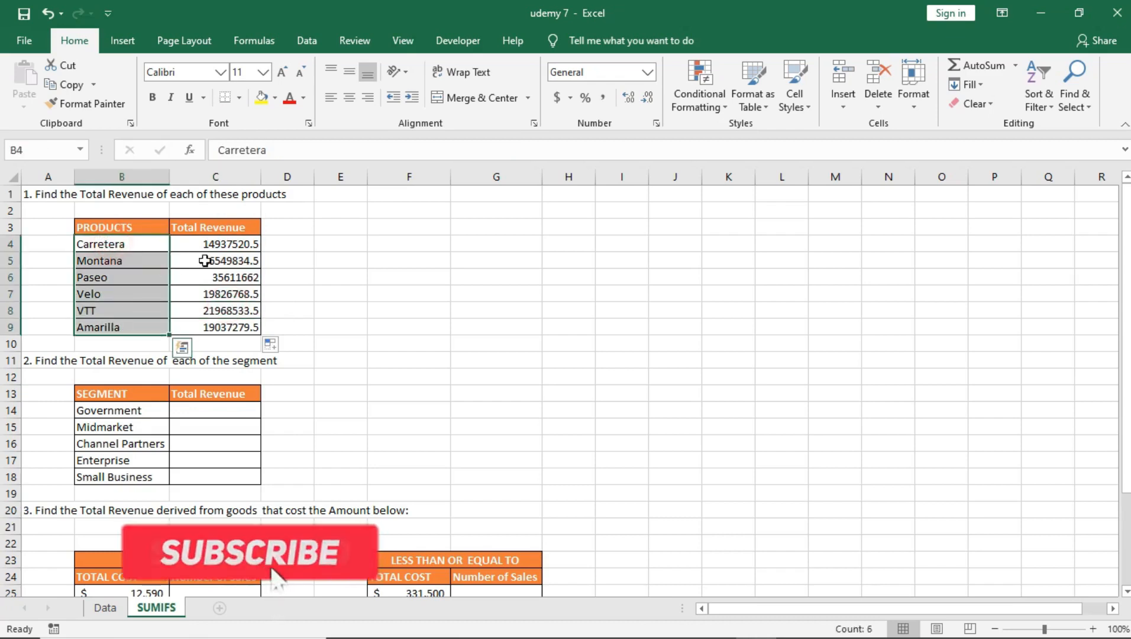
Start a SUMIFS formula in C14 for the Government segment, with the Data sheet's revenue cells J2:J701 as the sum range.
scroll(186, 307, down, 2)
click(212, 311)
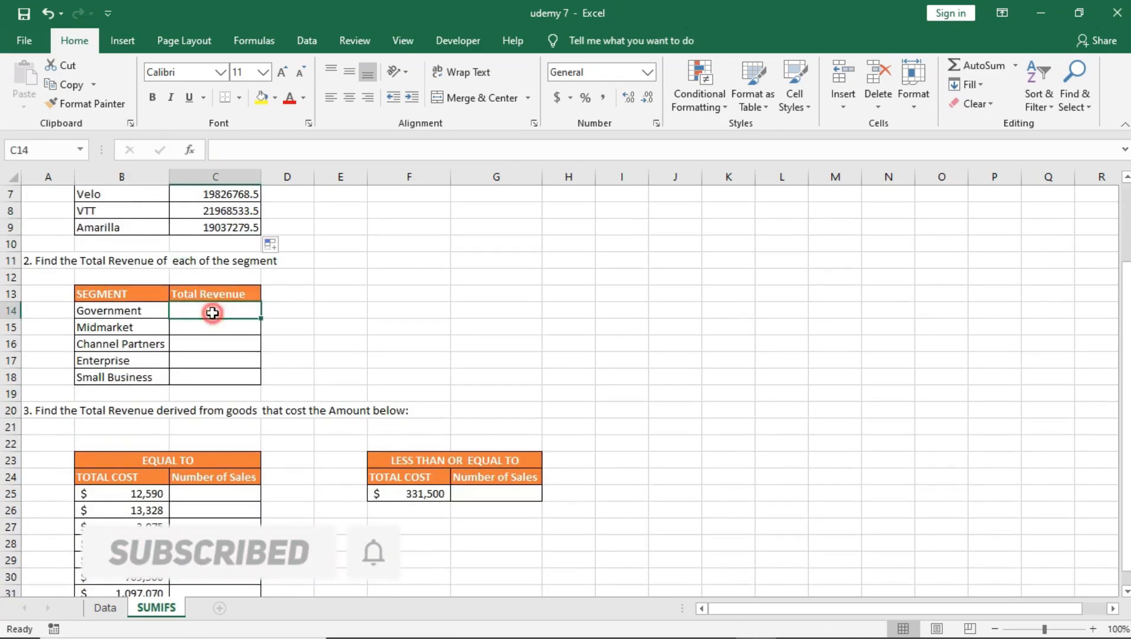
double_click(221, 311)
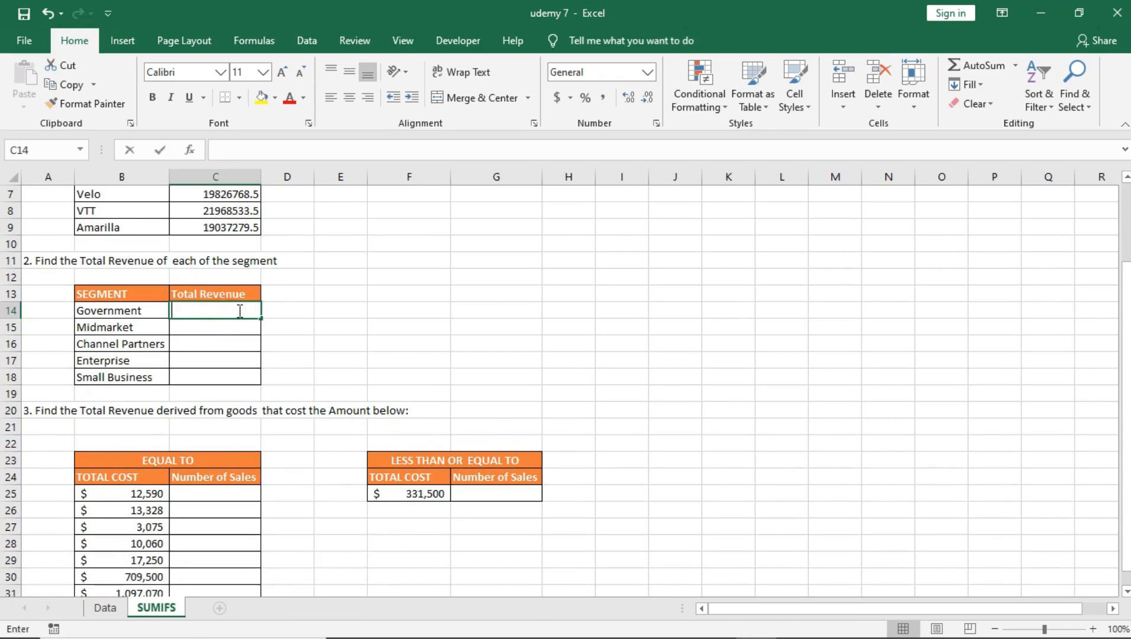
text(=SU)
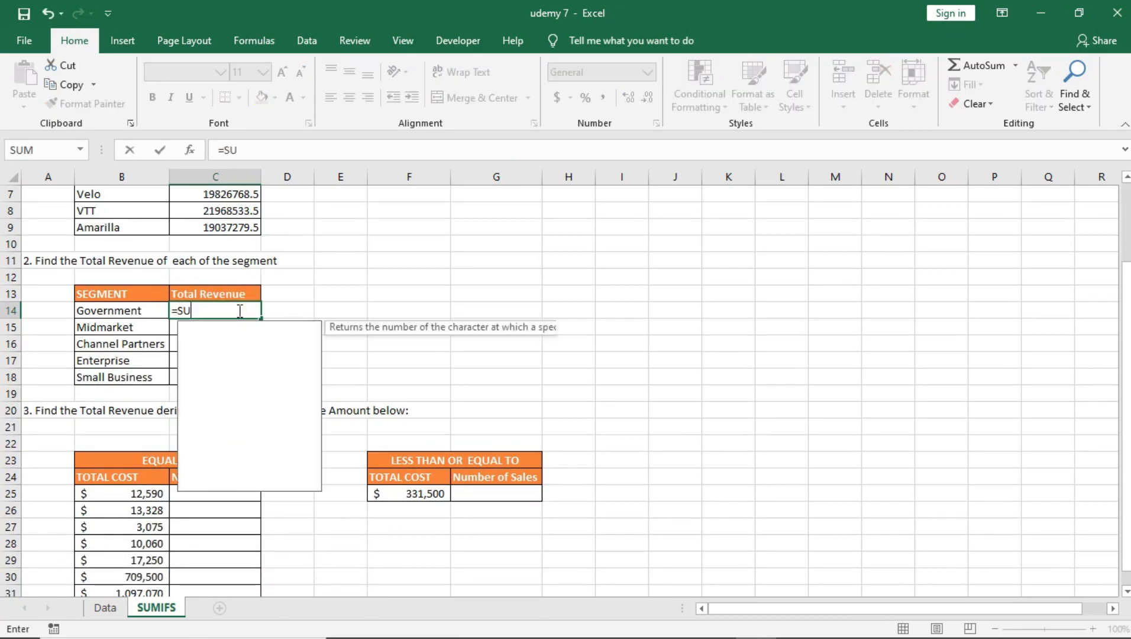
text(MIFS()
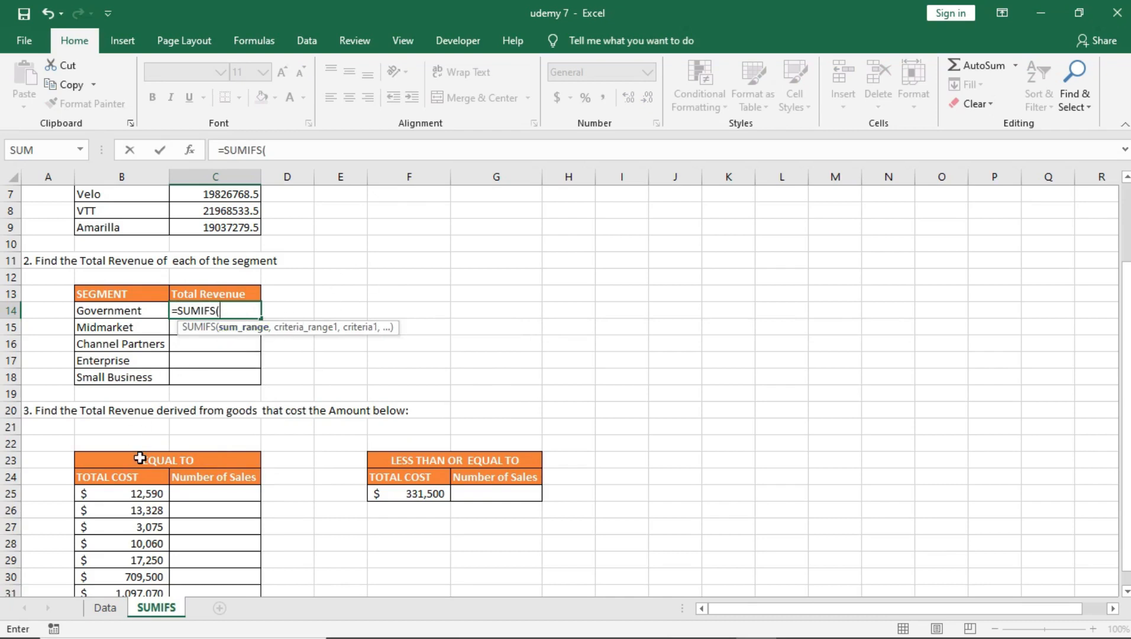
click(108, 608)
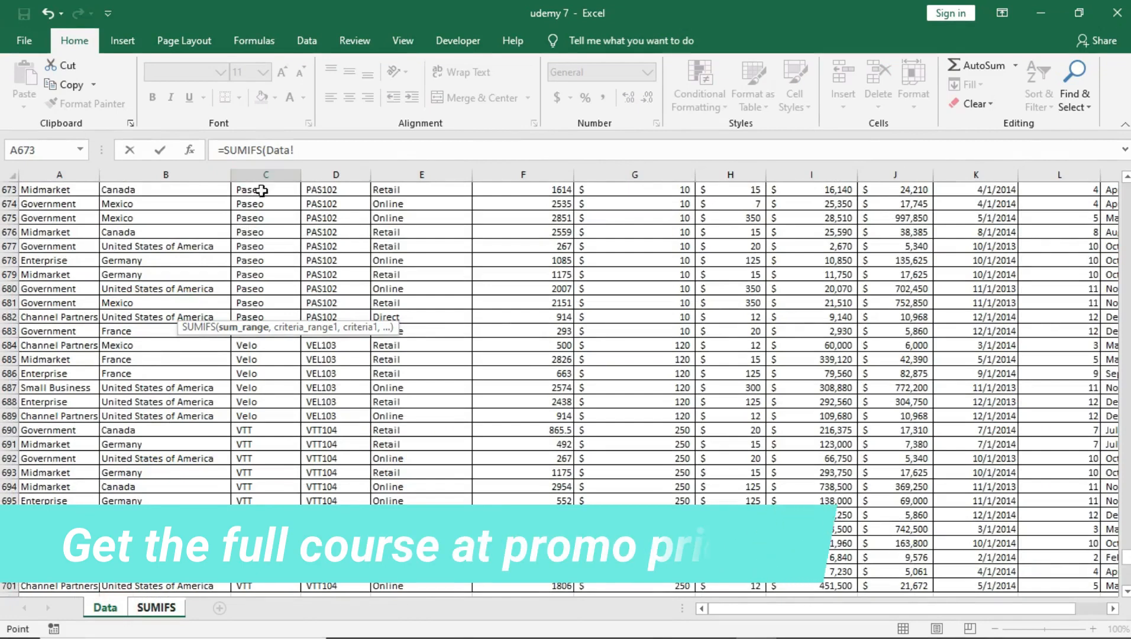
drag(1128, 559, 1126, 172)
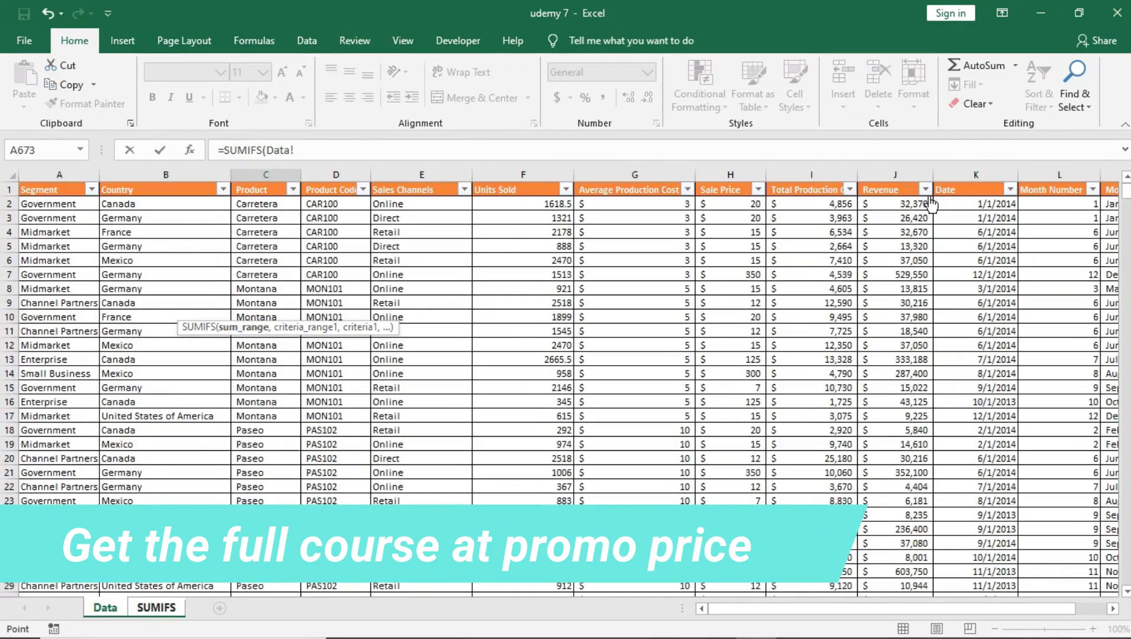
click(896, 203)
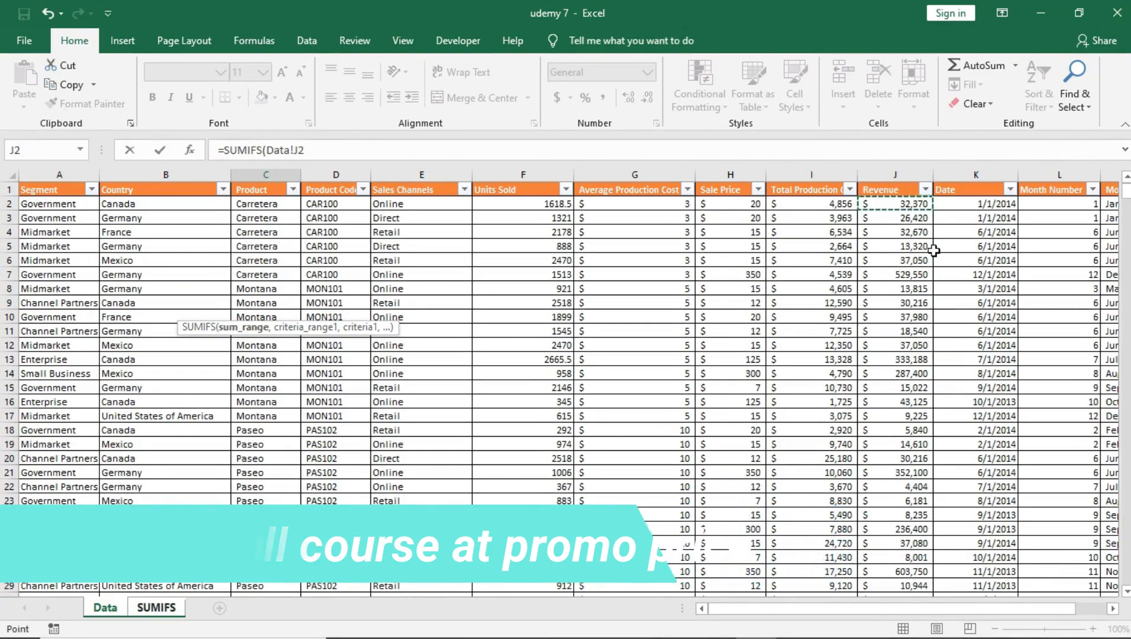
key(ctrl+shift+Down)
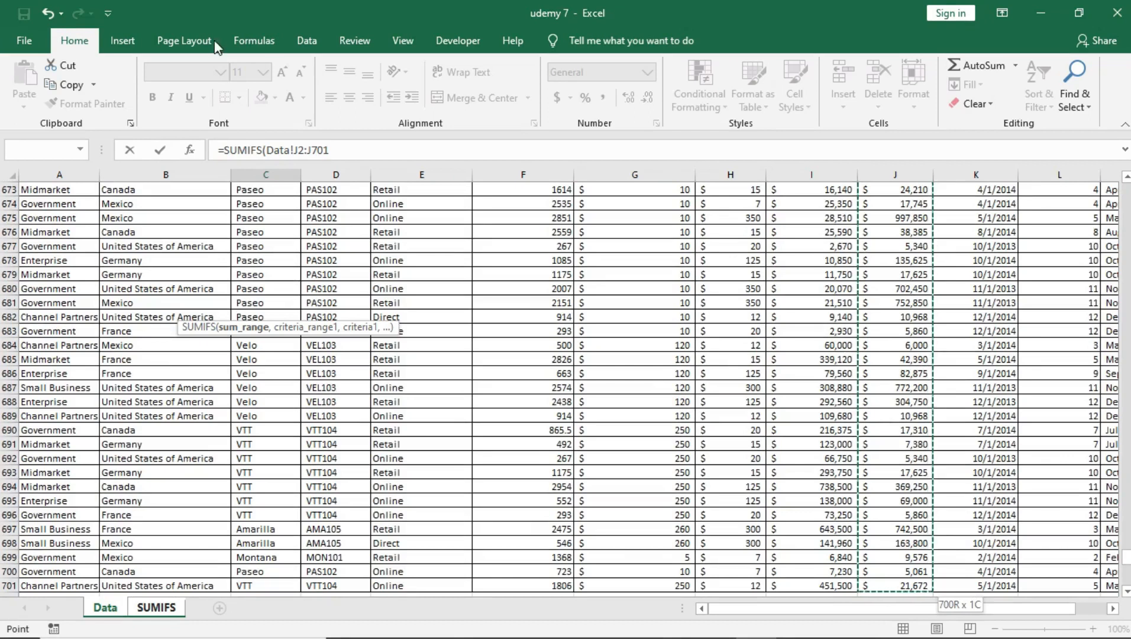
Make the sum range absolute as $J$2:$J$701 and continue the formula to its criteria range argument.
drag(328, 151, 297, 152)
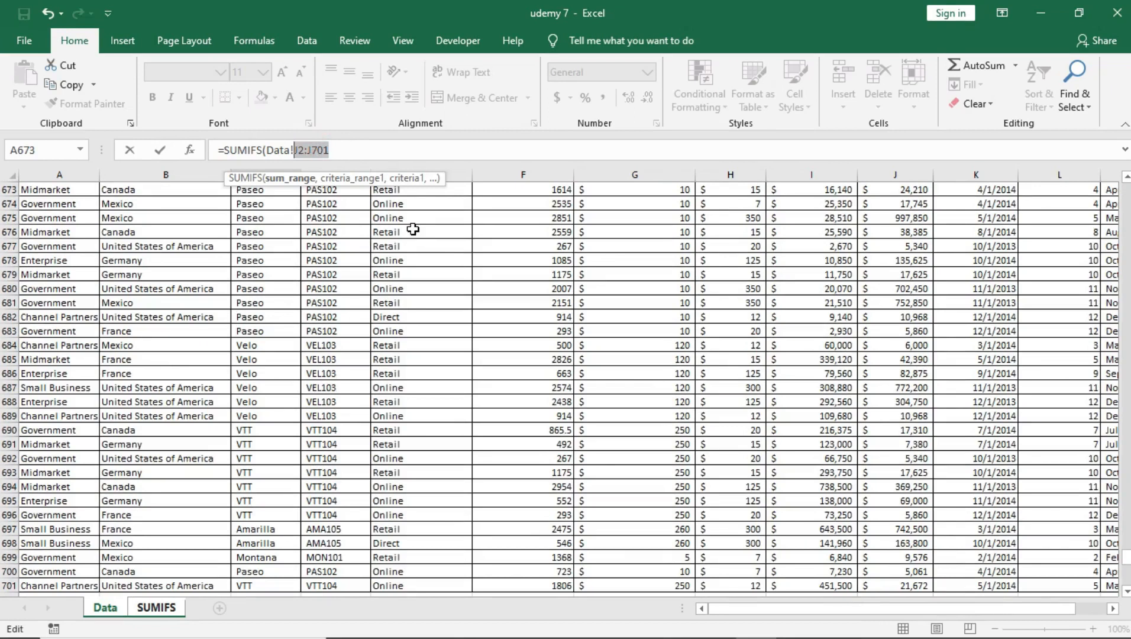
key(F4)
key(Right)
text(,)
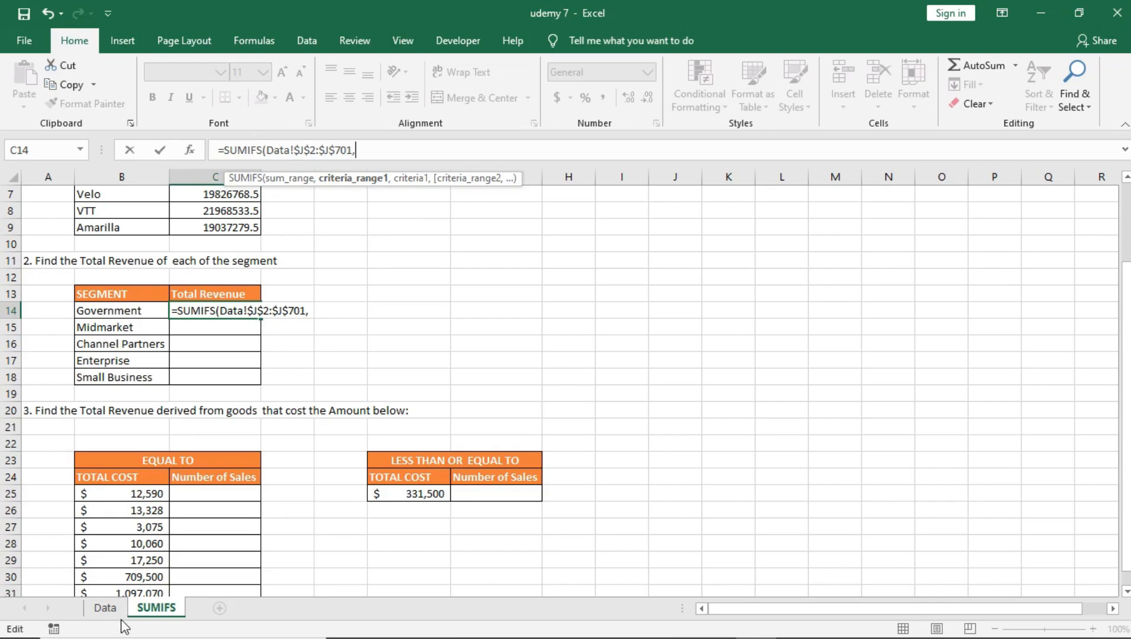
Add the Data sheet's Segment cells as the criteria range, locked as $A$2:$A$701, and continue to the criterion argument.
click(104, 608)
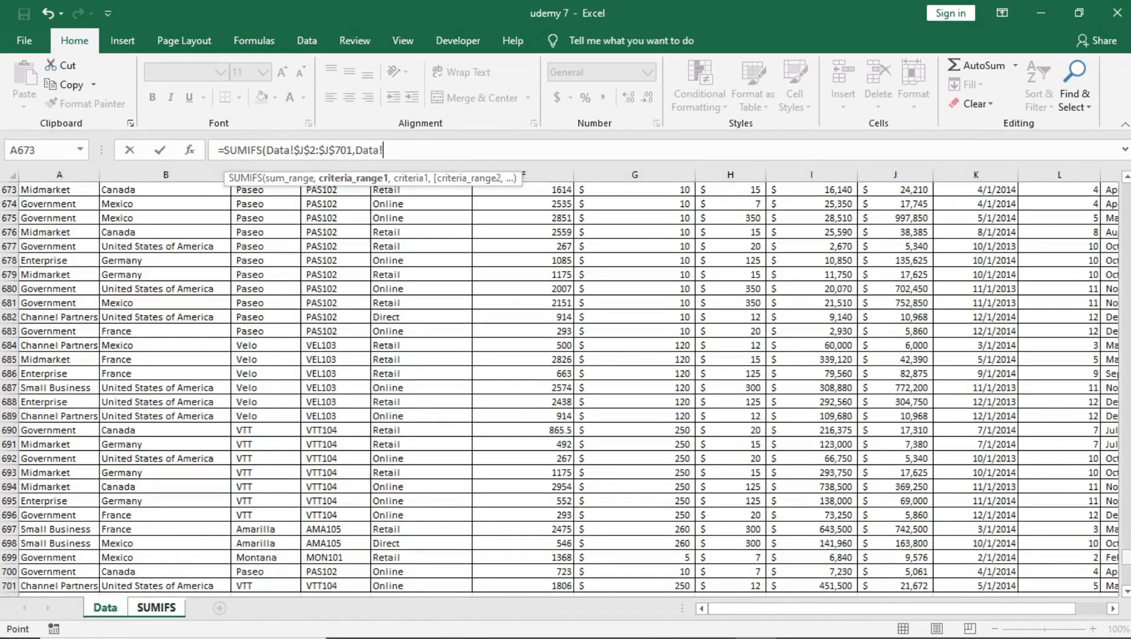
drag(1126, 564, 1127, 188)
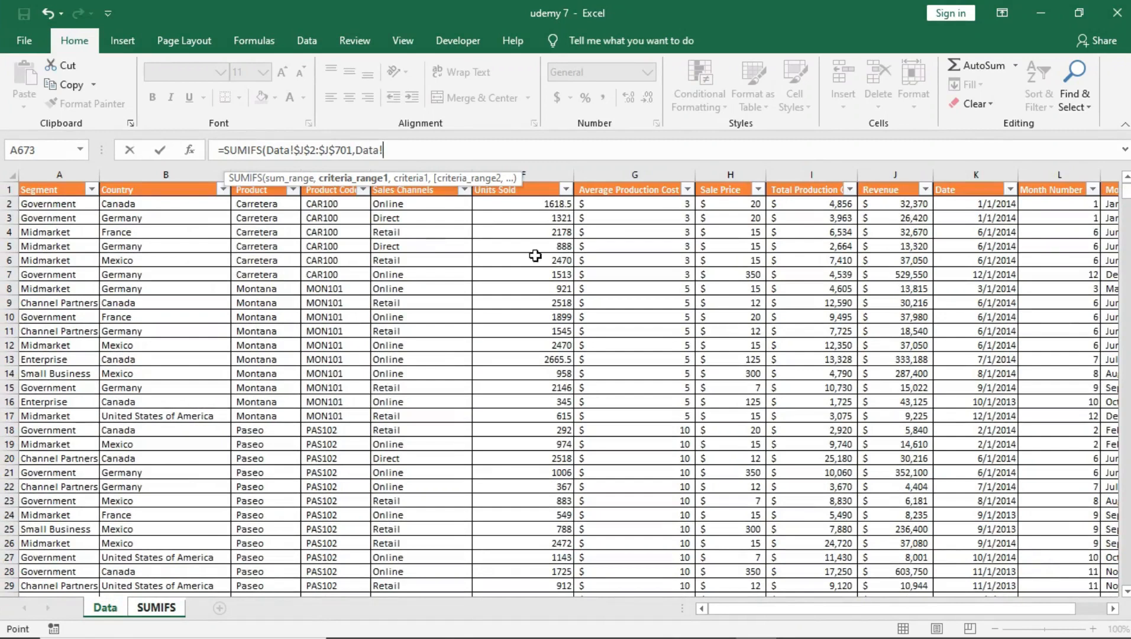
click(59, 204)
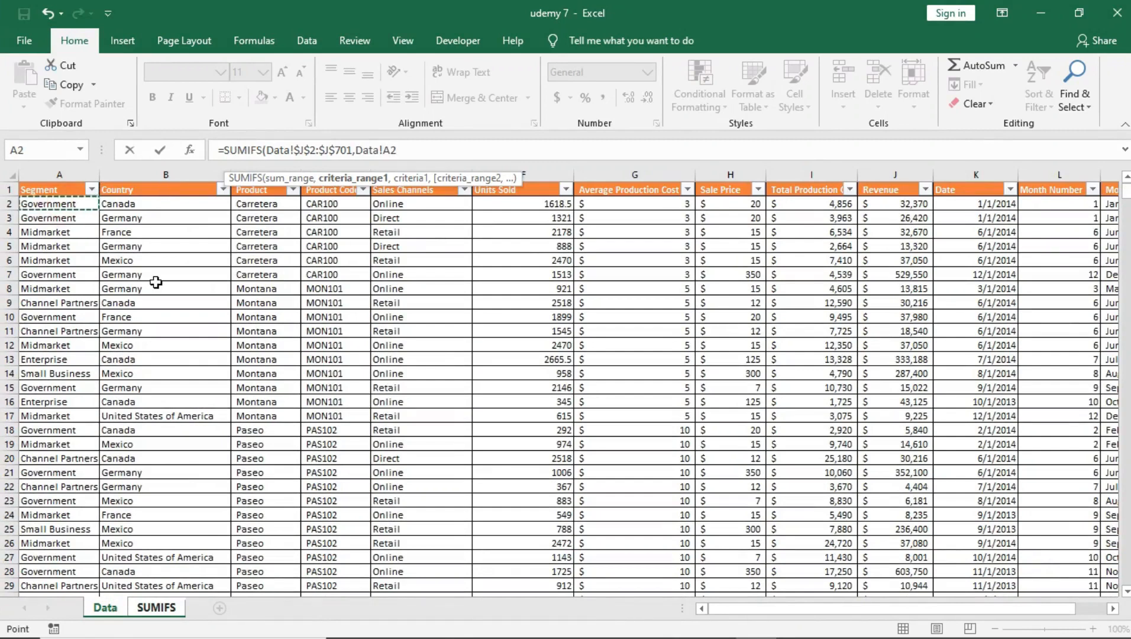
key(ctrl+shift+Down)
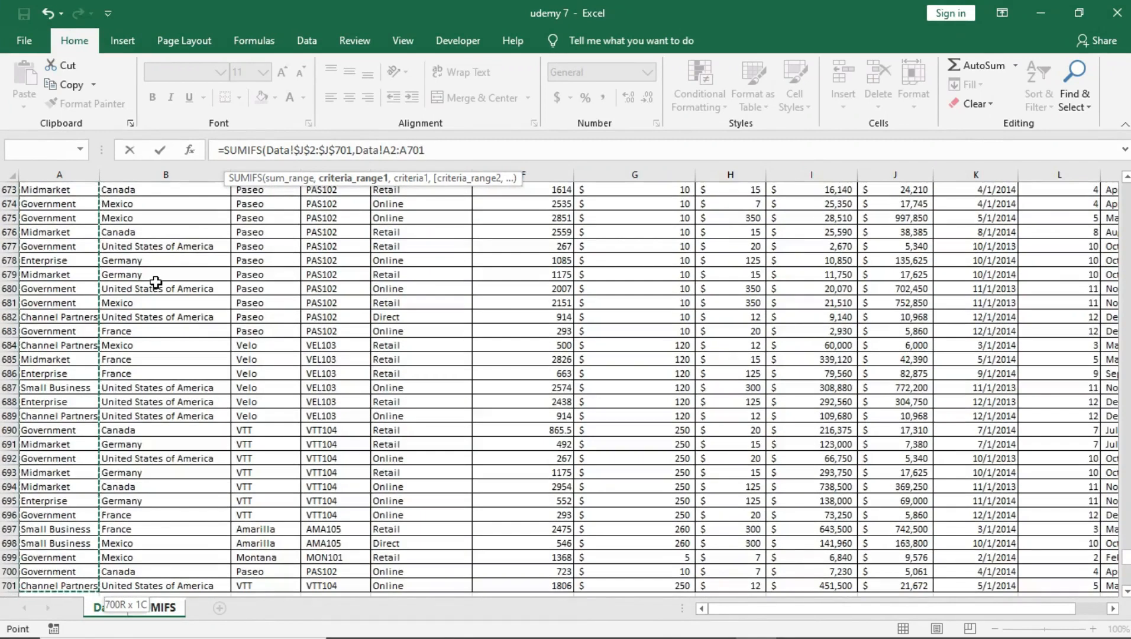
drag(426, 150, 384, 151)
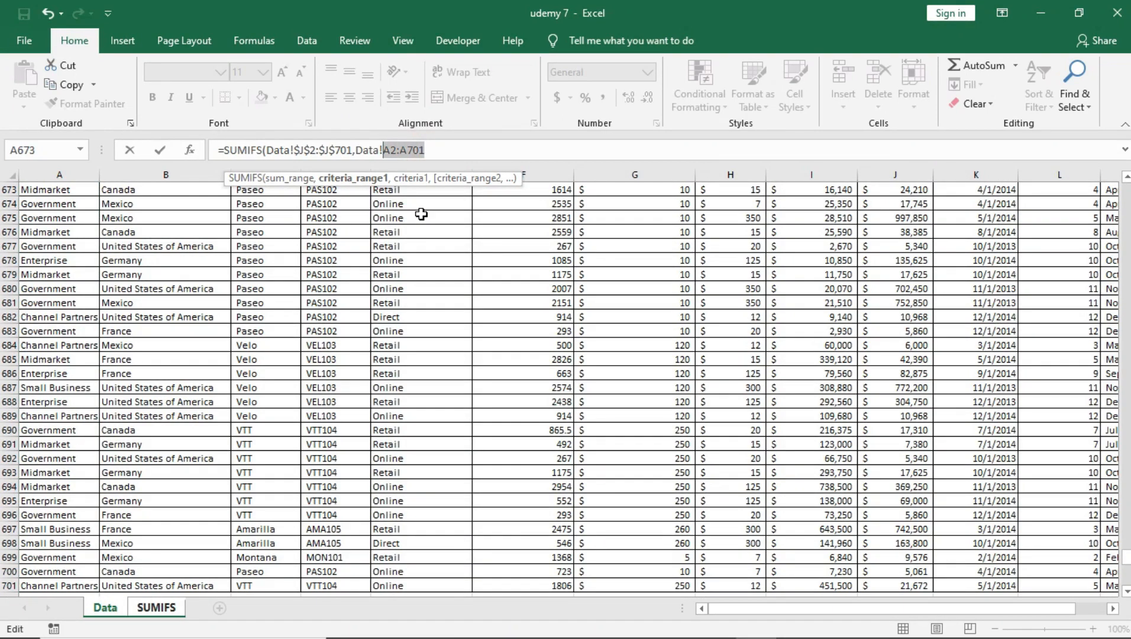
key(F4)
text(,)
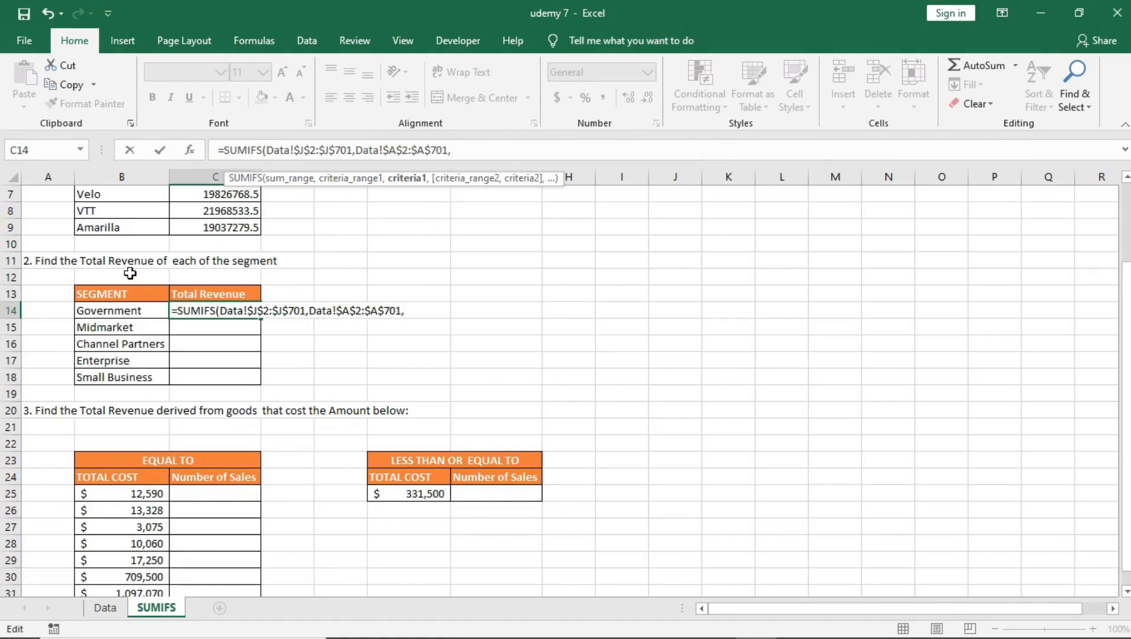
Set the criterion to the Government cell B14, close the SUMIFS formula and enter it in C14.
click(100, 311)
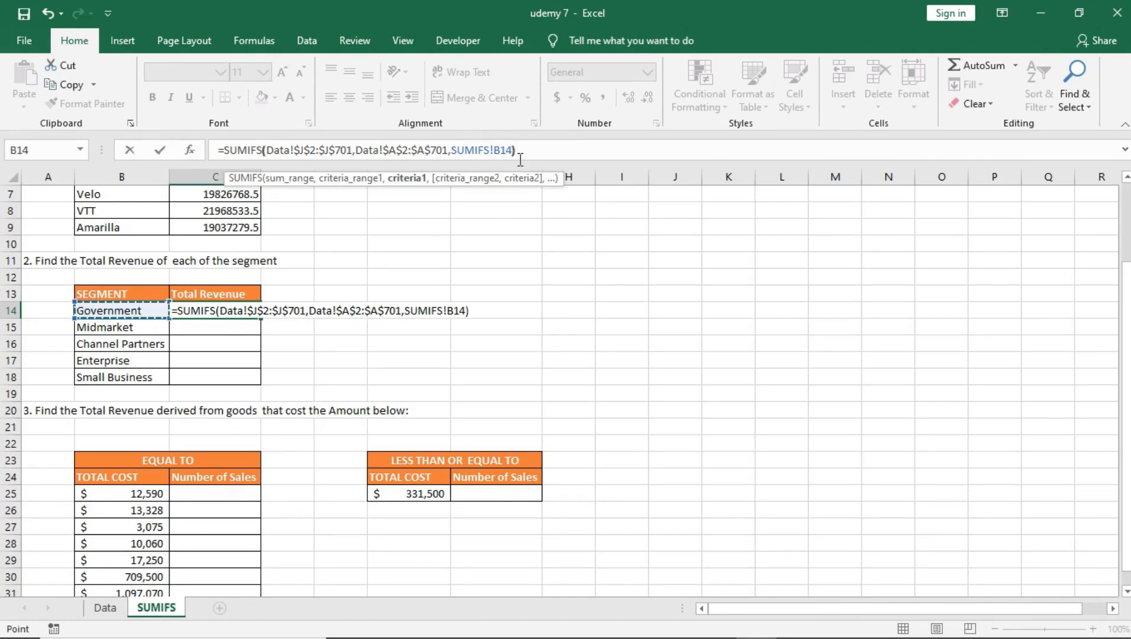
text())
key(Return)
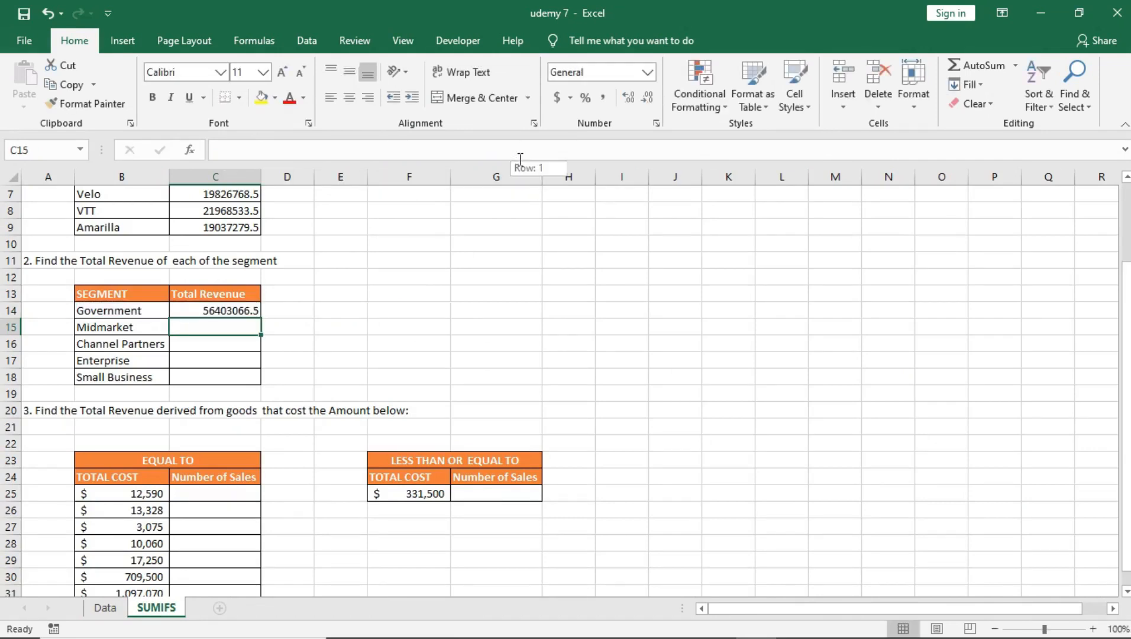
Examine the sum range, criteria range and criterion in C14's SUMIFS formula without changing them.
click(243, 307)
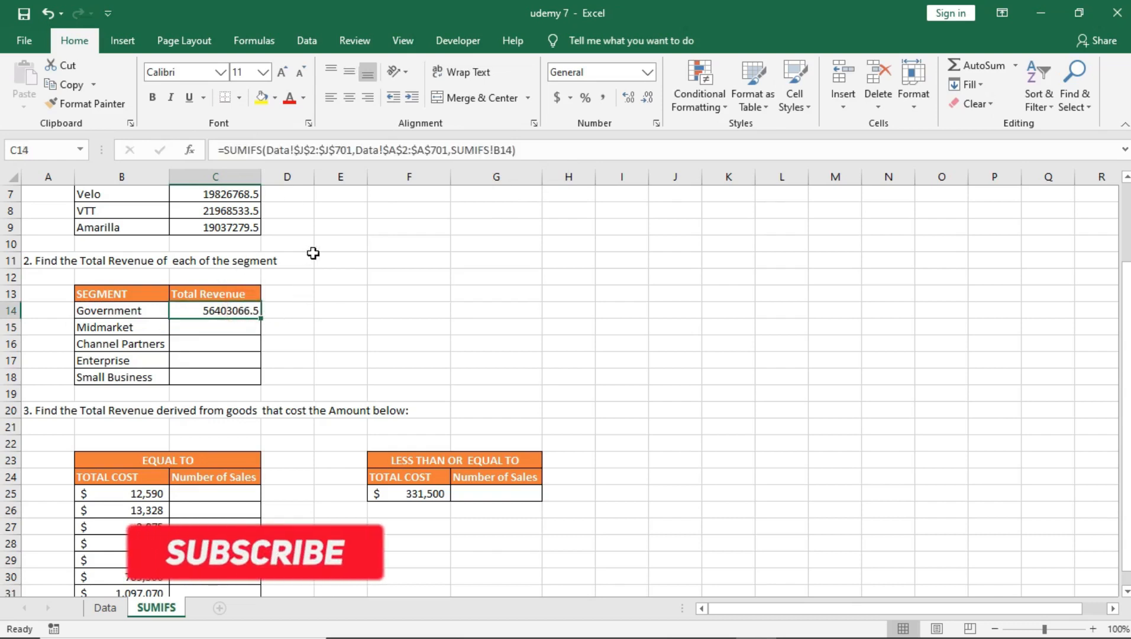
click(315, 149)
drag(268, 151, 511, 152)
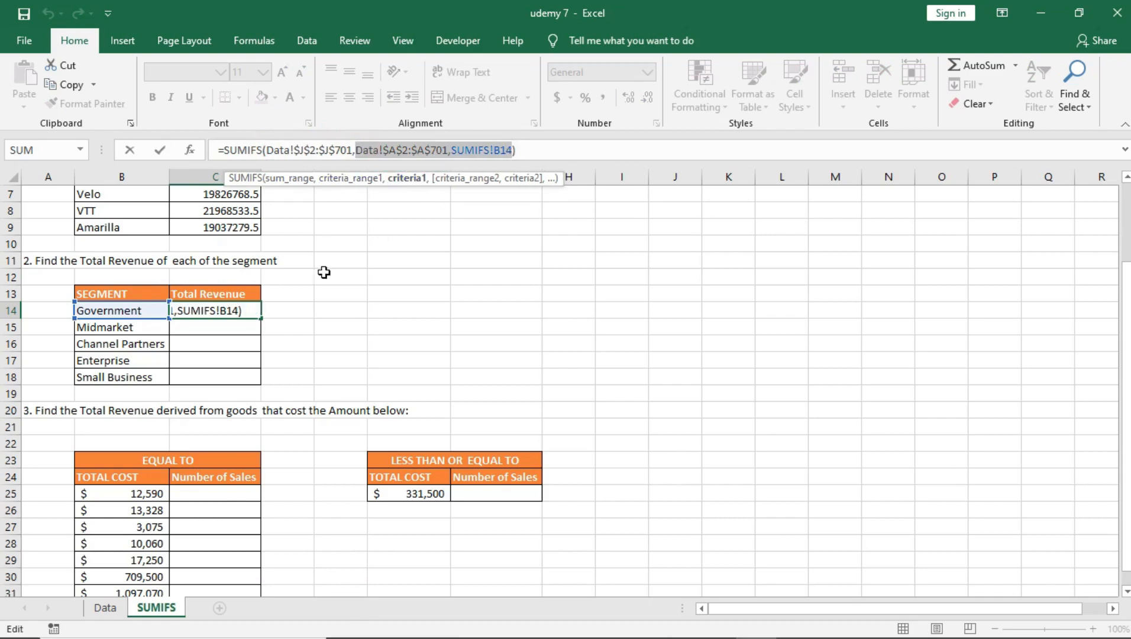
click(512, 151)
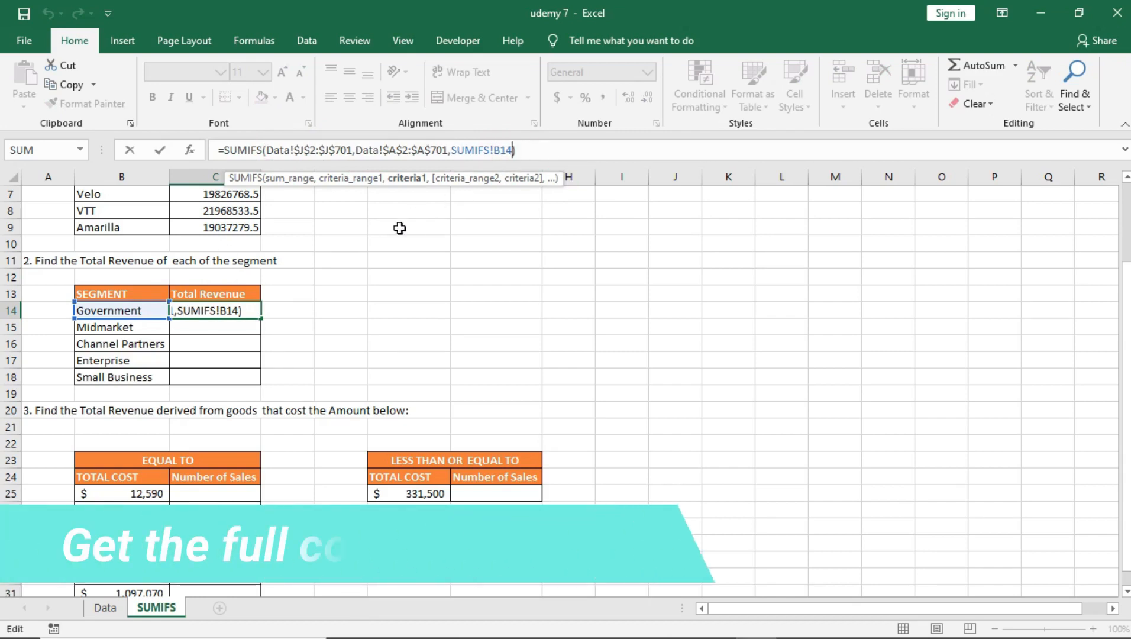
click(312, 149)
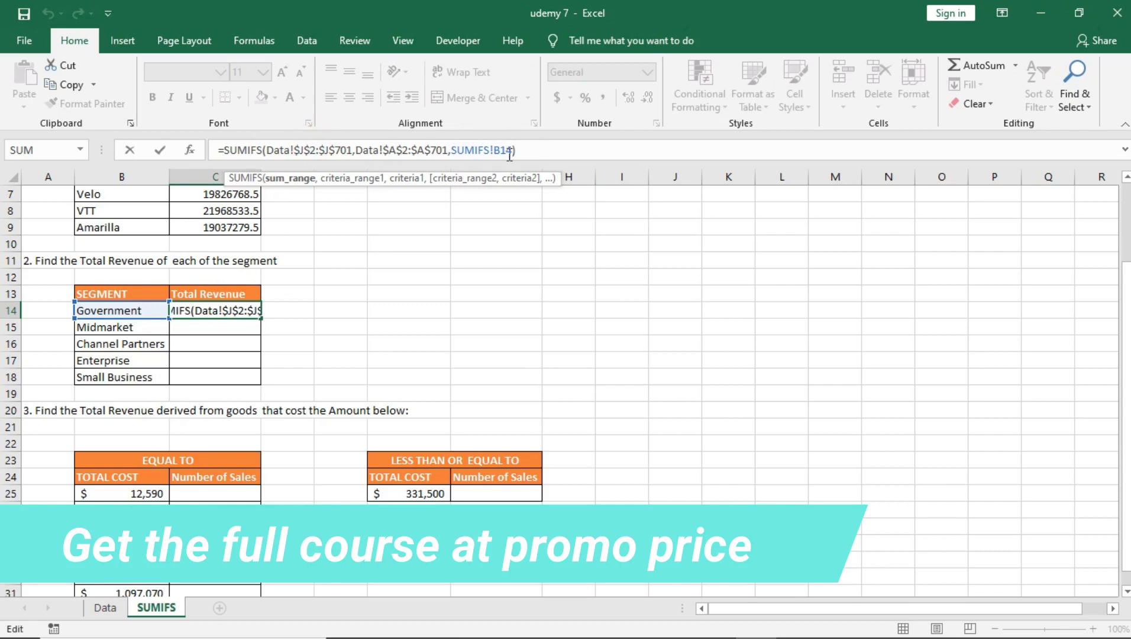
key(Return)
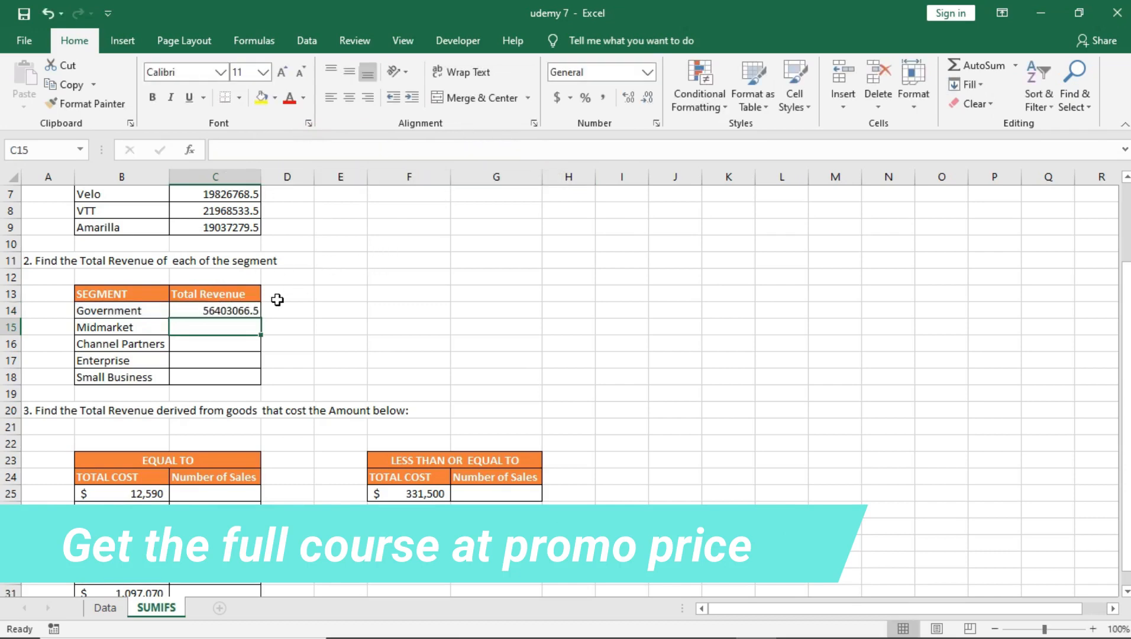
Fill the C14 formula down through C18 for the remaining segments.
click(249, 310)
drag(261, 314, 269, 396)
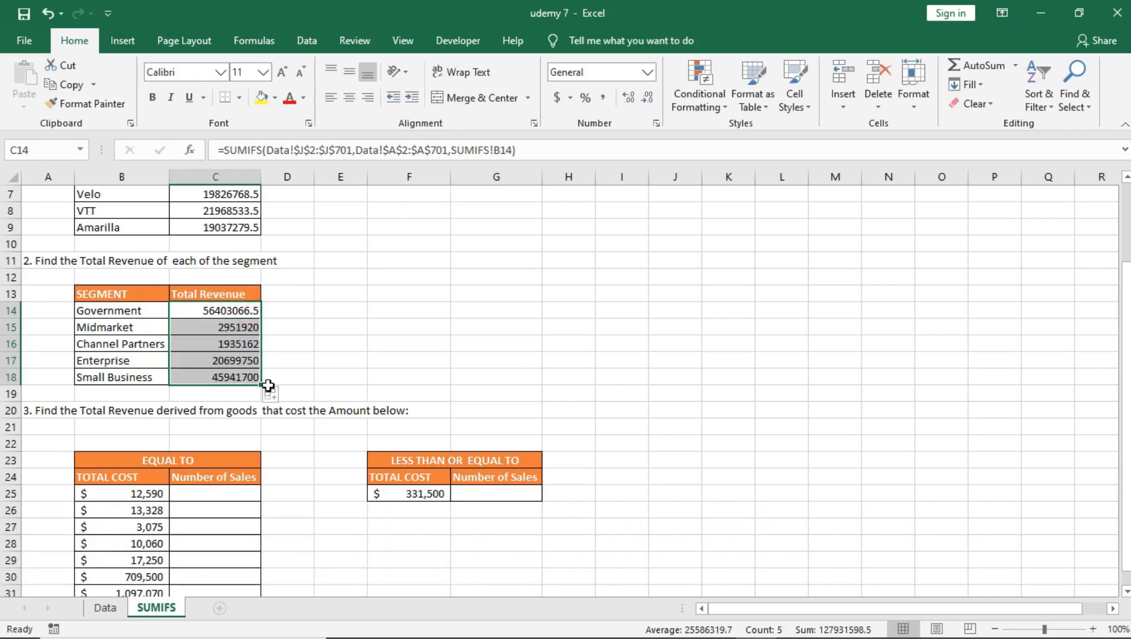
Examine question 3's EQUAL TO table, including the total cost amounts in column B and the empty result cells C25:C31.
scroll(253, 399, down, 4)
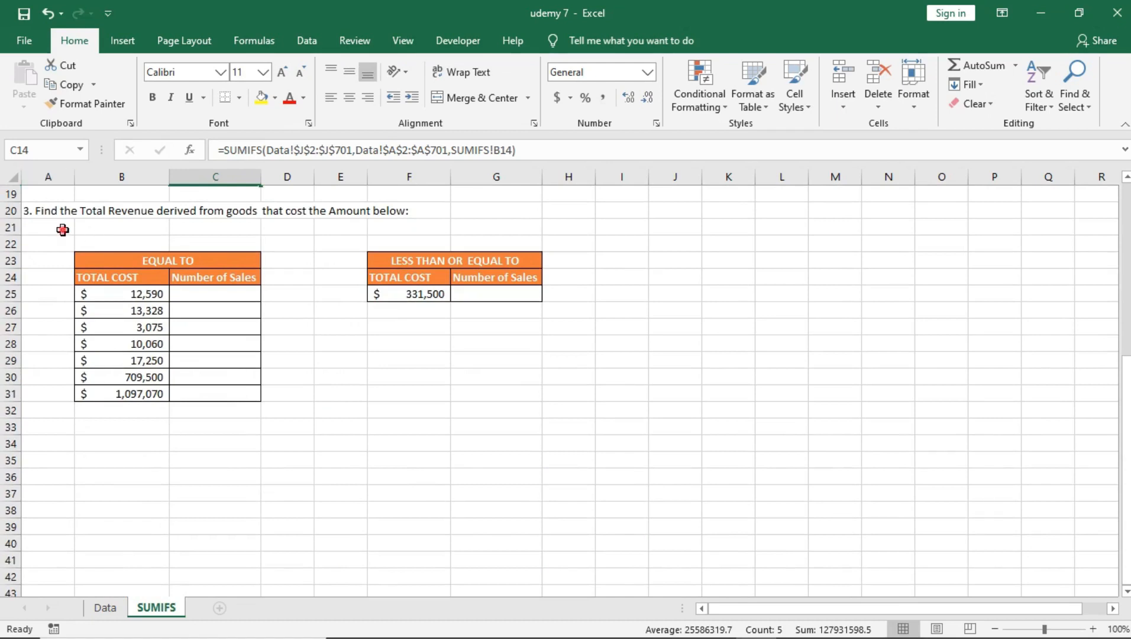
click(62, 227)
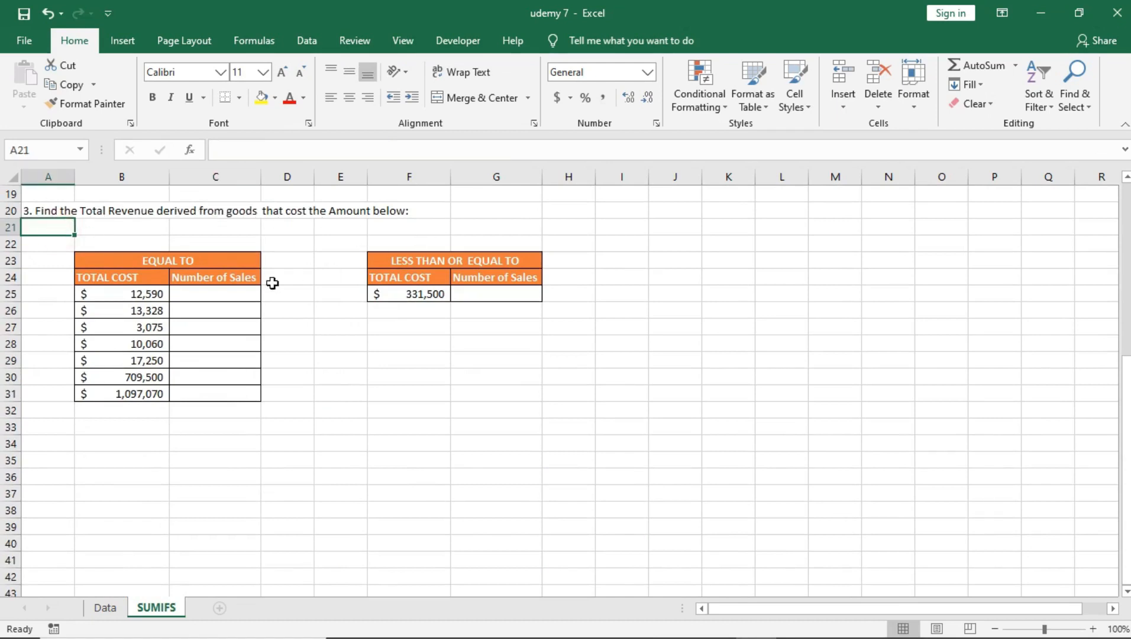
click(189, 259)
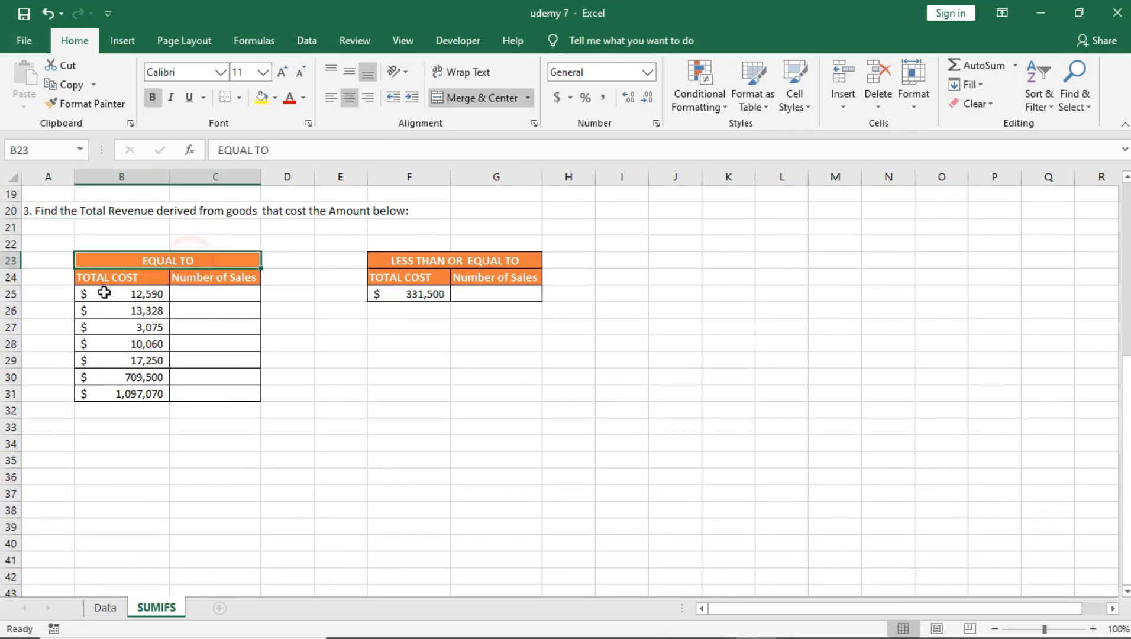
click(146, 296)
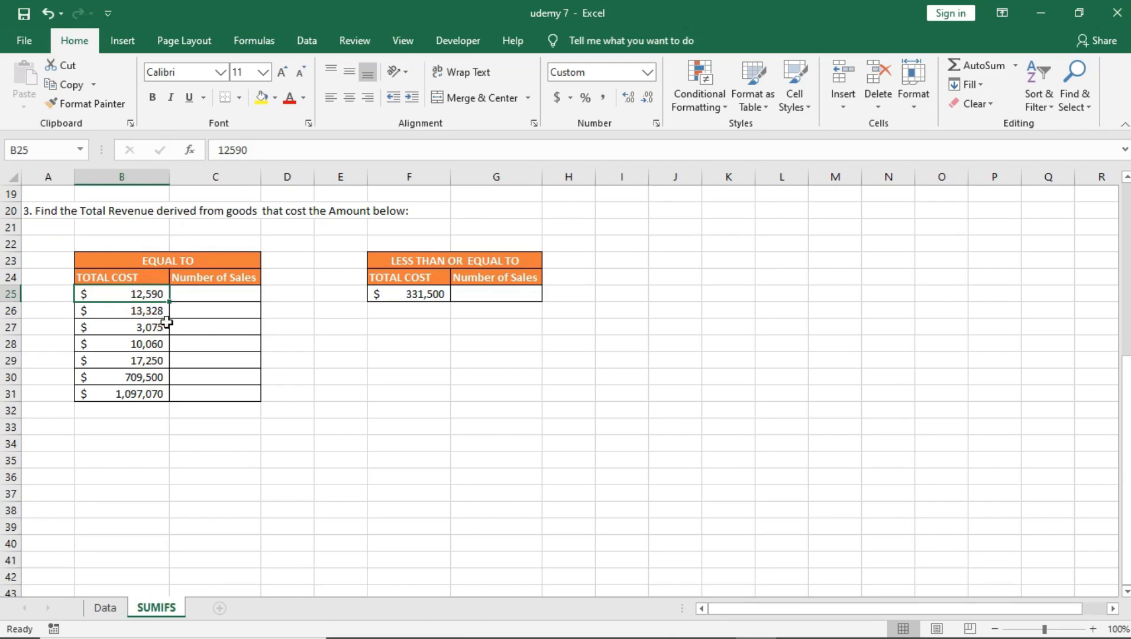
click(142, 314)
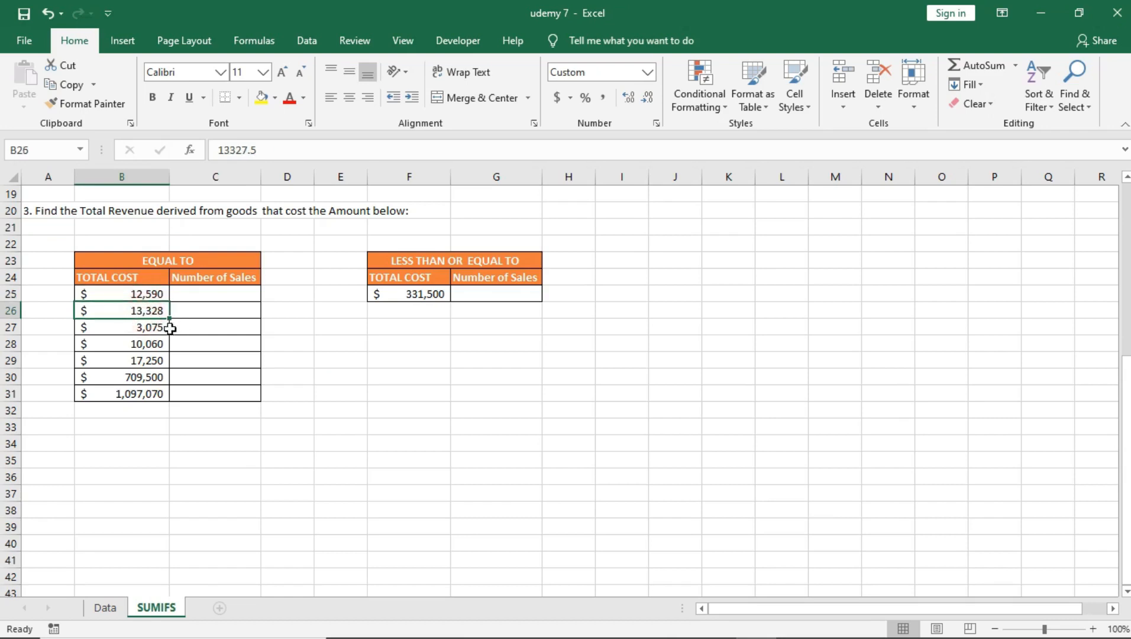
click(200, 294)
click(146, 295)
click(144, 312)
click(154, 327)
click(156, 340)
click(205, 296)
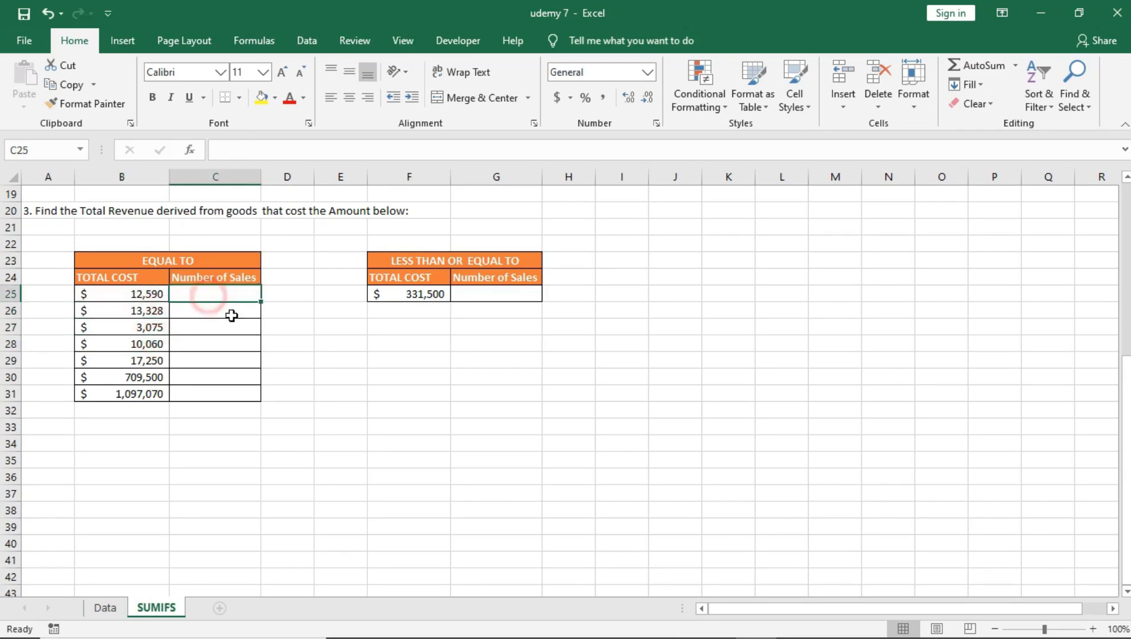
click(218, 295)
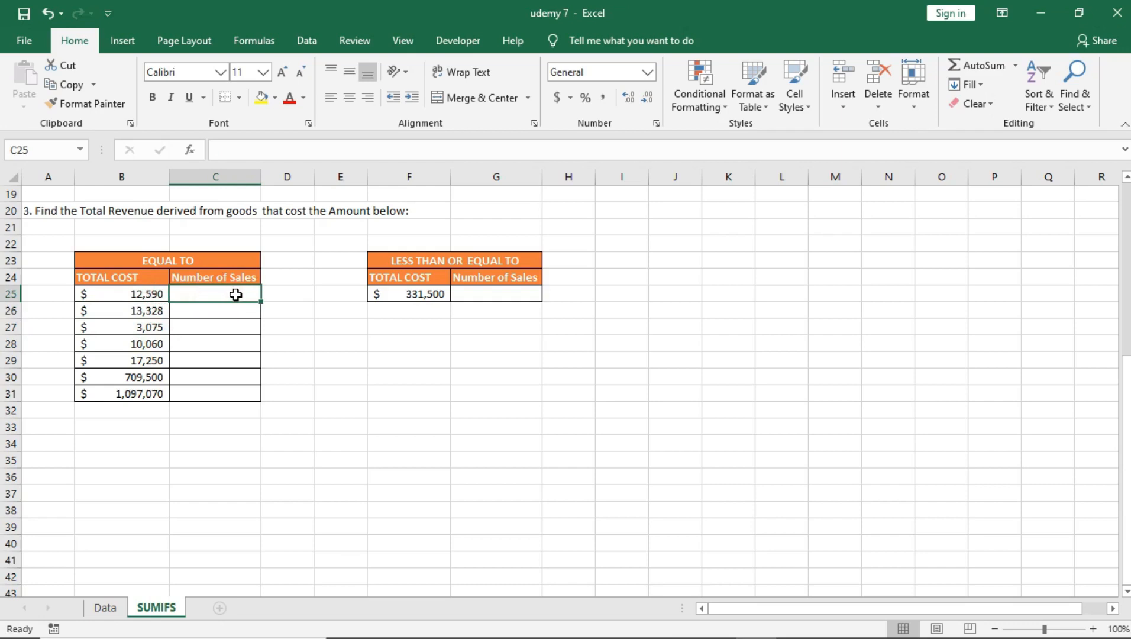
drag(218, 297, 233, 394)
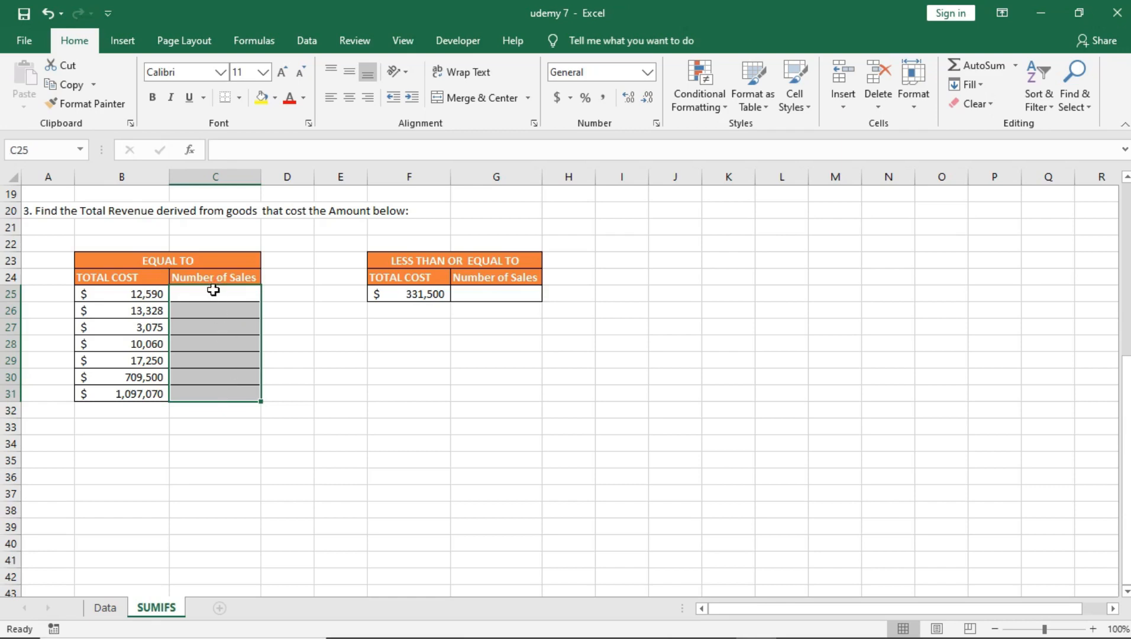
Start a SUMIFS formula in C25 with the Data sheet's revenue range $J$2:$J$701 as the absolute sum range.
double_click(214, 291)
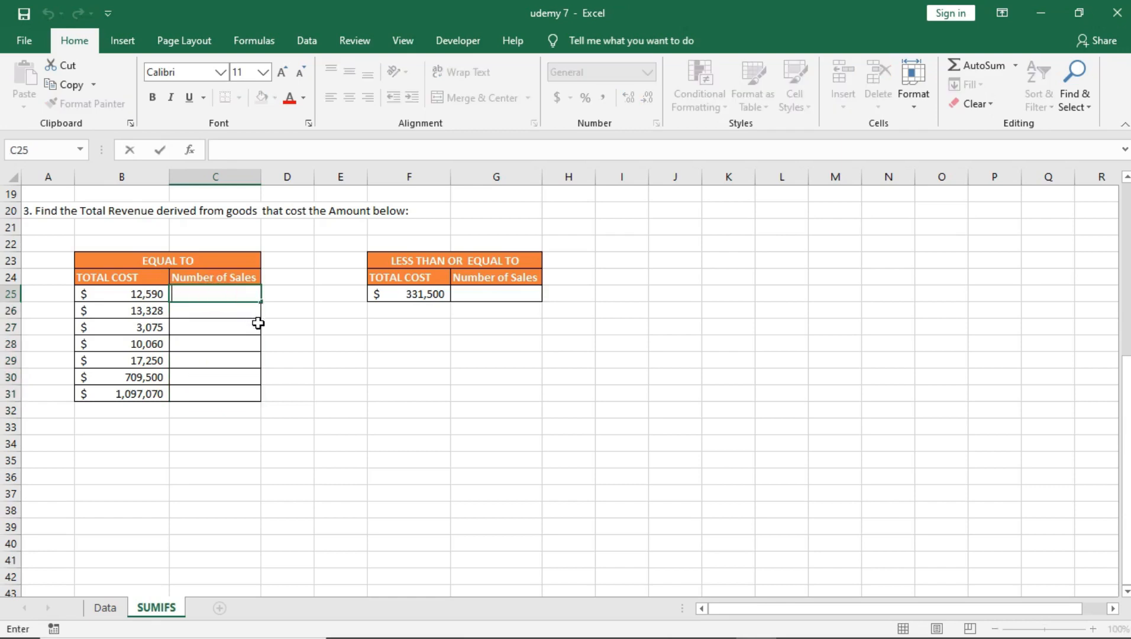
text(=SUMIFS)
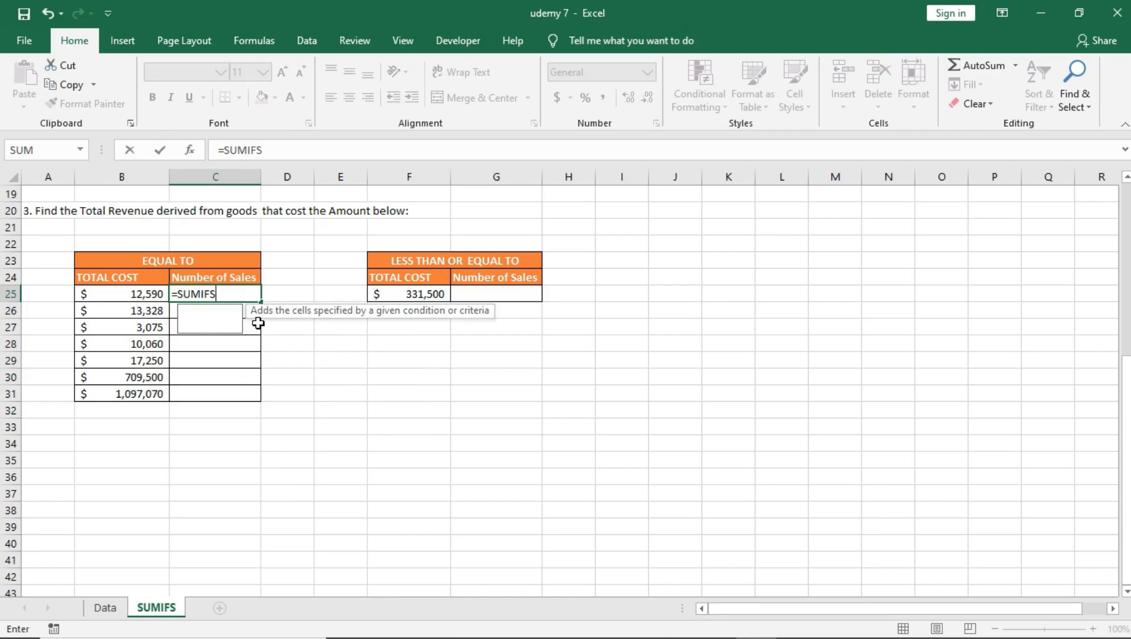
text(()
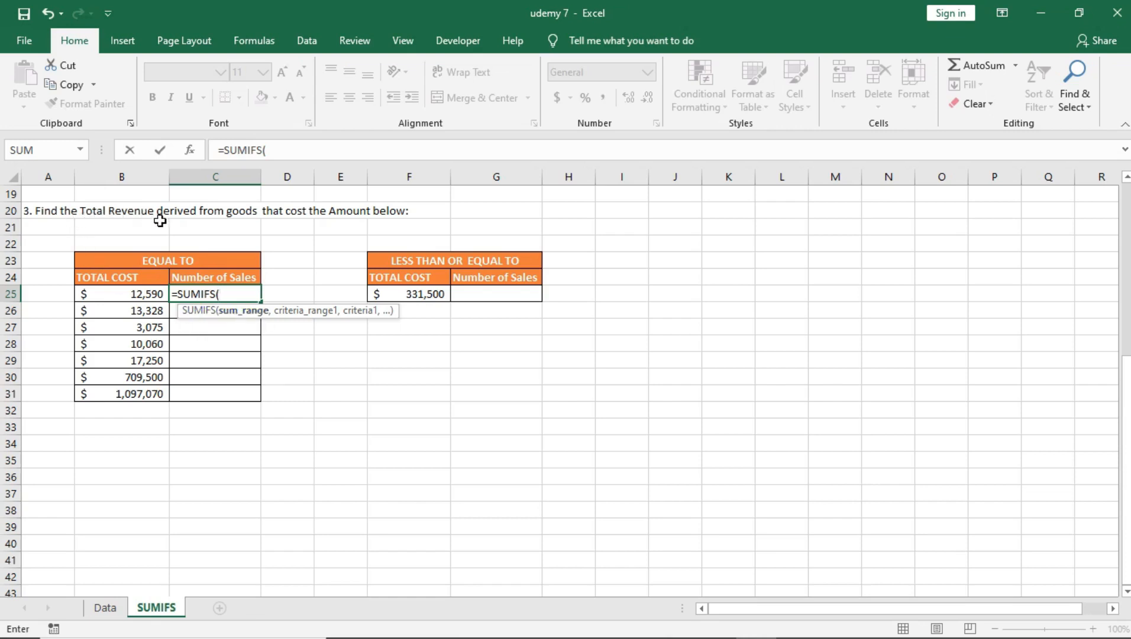
click(106, 607)
drag(1128, 557, 1088, 134)
click(895, 203)
key(ctrl+shift+Down)
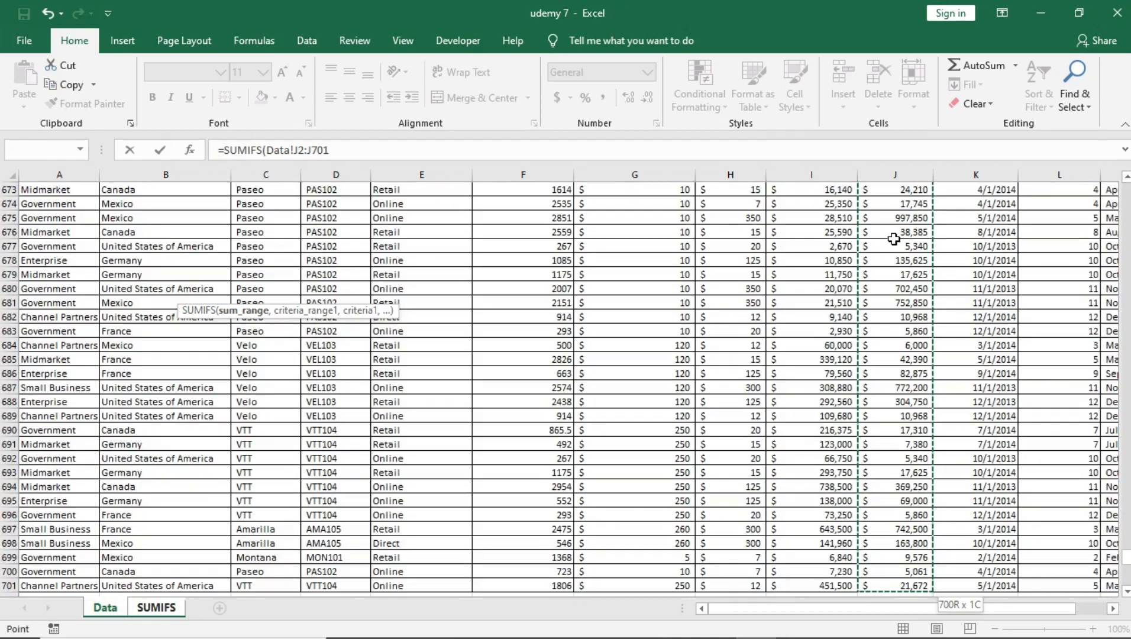
drag(330, 150, 295, 152)
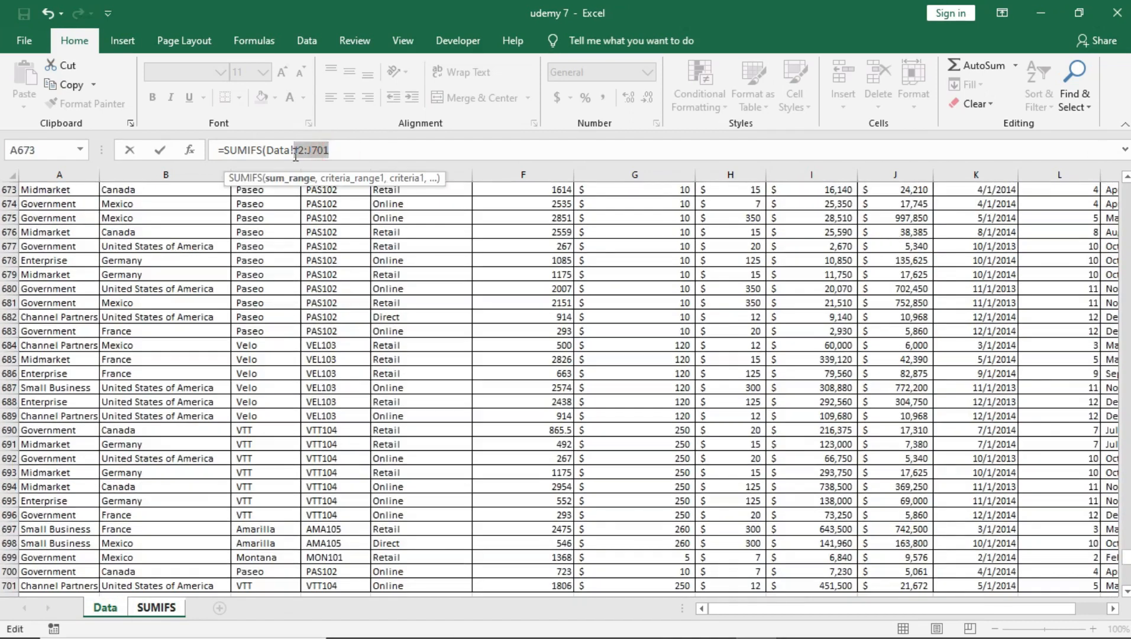
key(F4)
text(,)
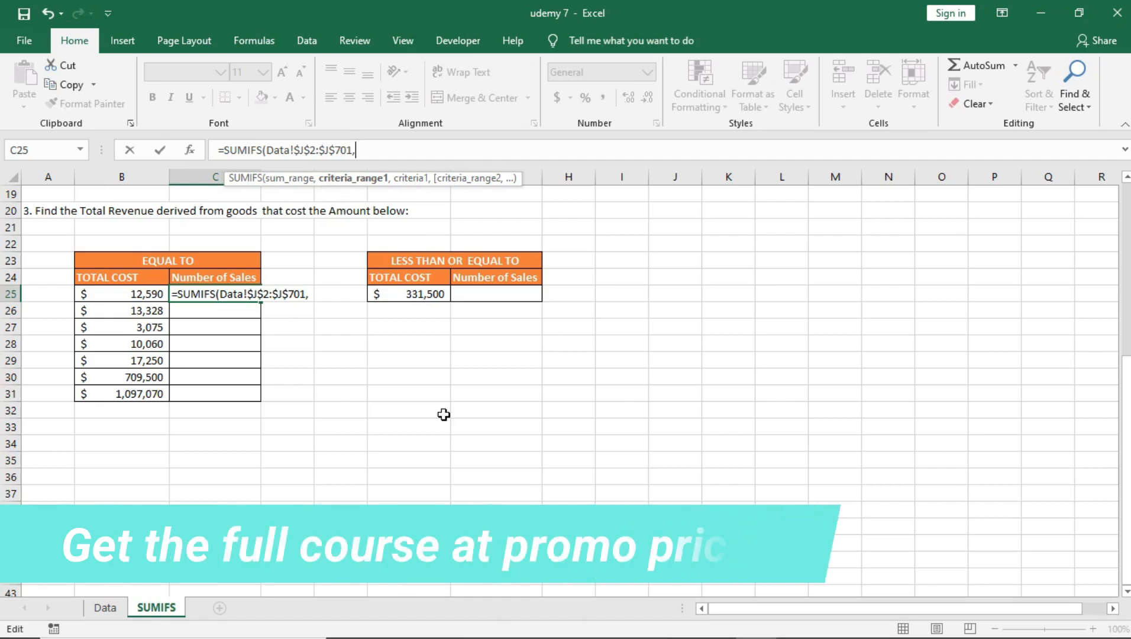
Set the first criteria range of C25's formula to the Data sheet's total production cost cells, locked as $I$2:$I$701.
click(106, 607)
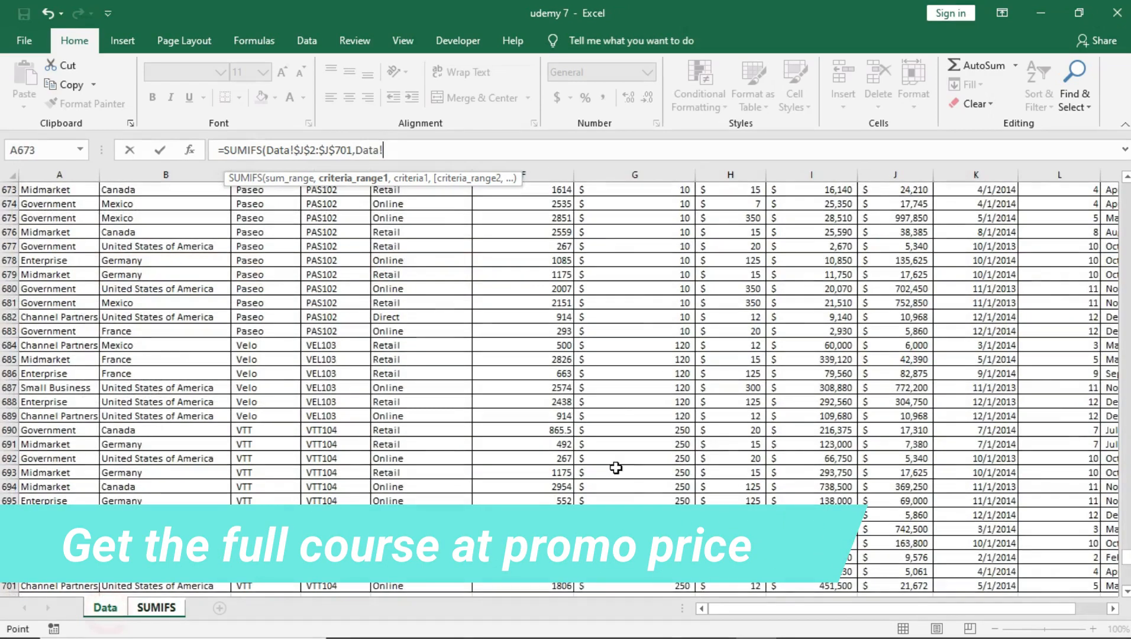
drag(1125, 553, 1120, 188)
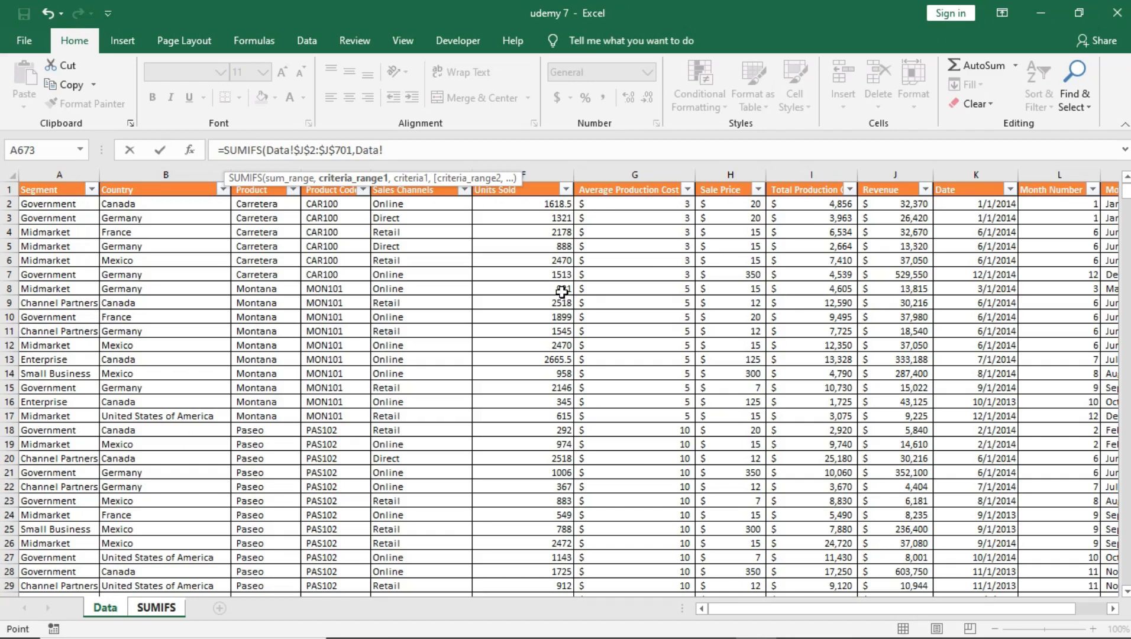
click(814, 205)
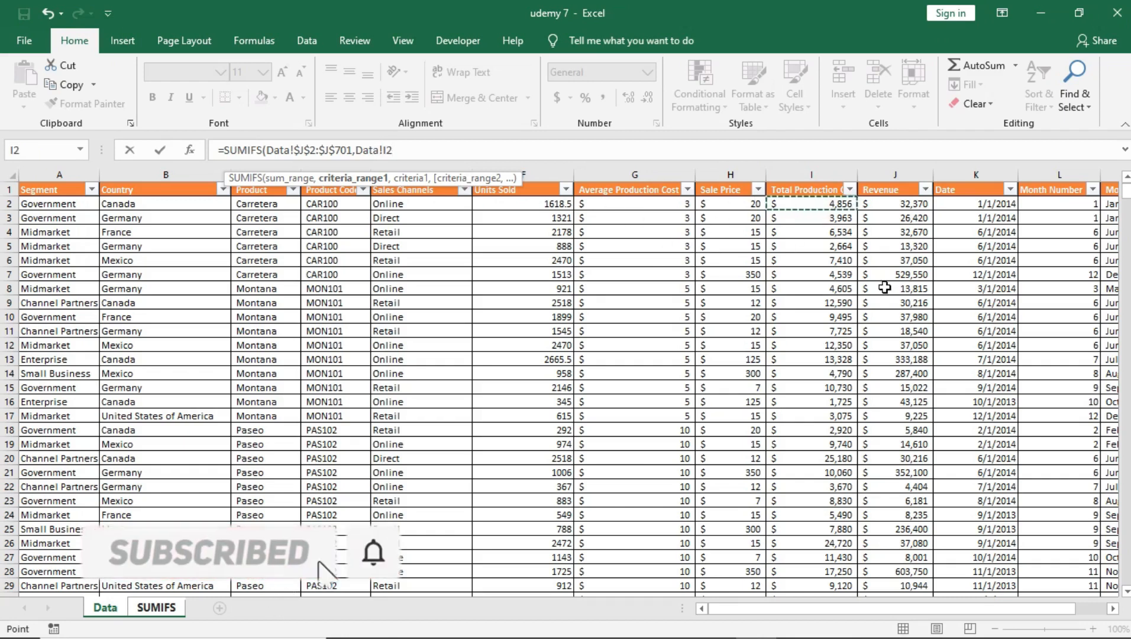
key(ctrl+shift+Down)
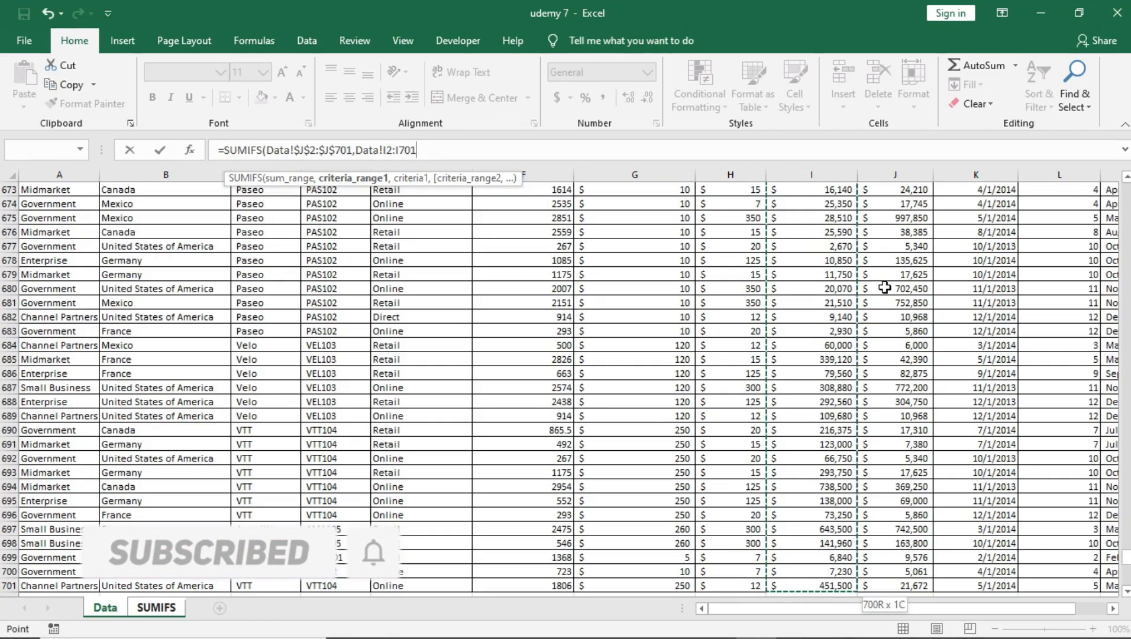
click(423, 150)
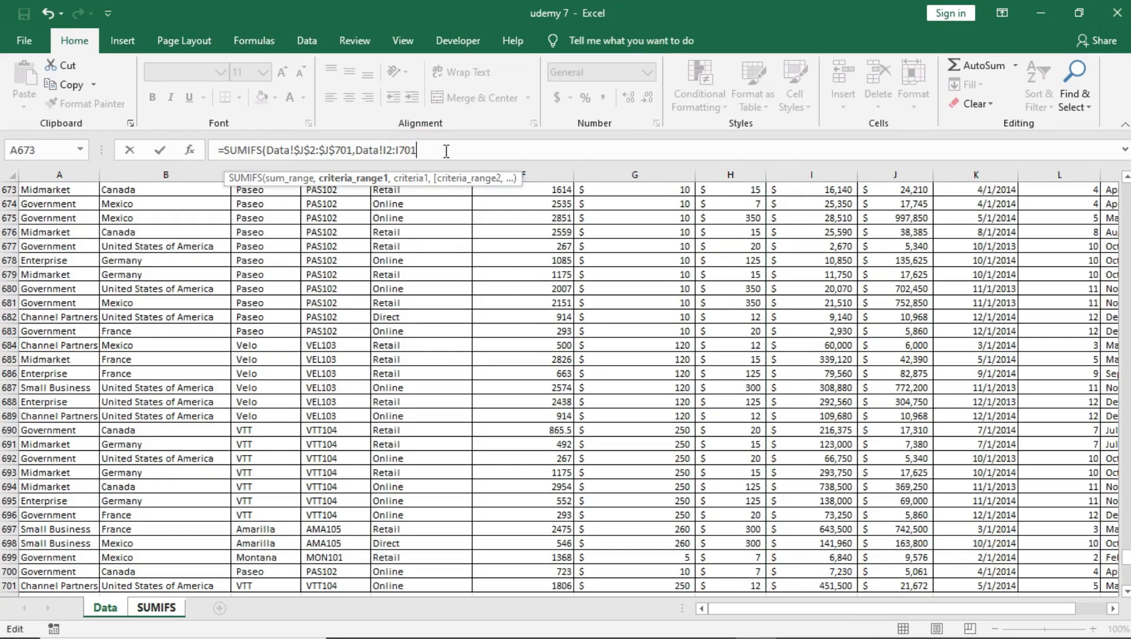
drag(415, 150, 385, 152)
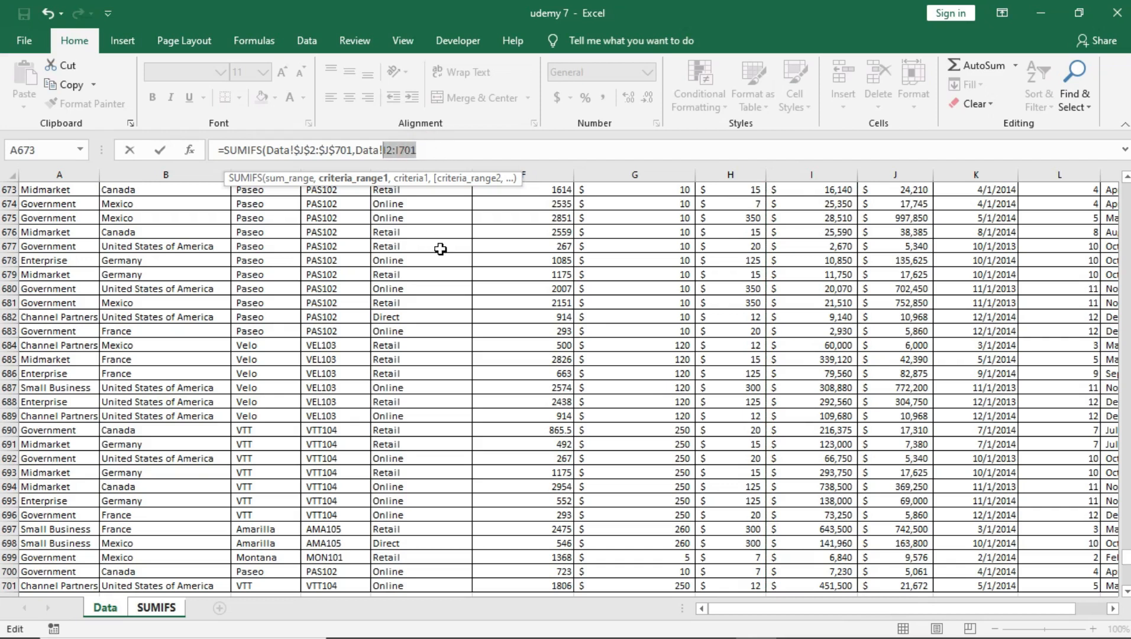
key(F4)
text(,)
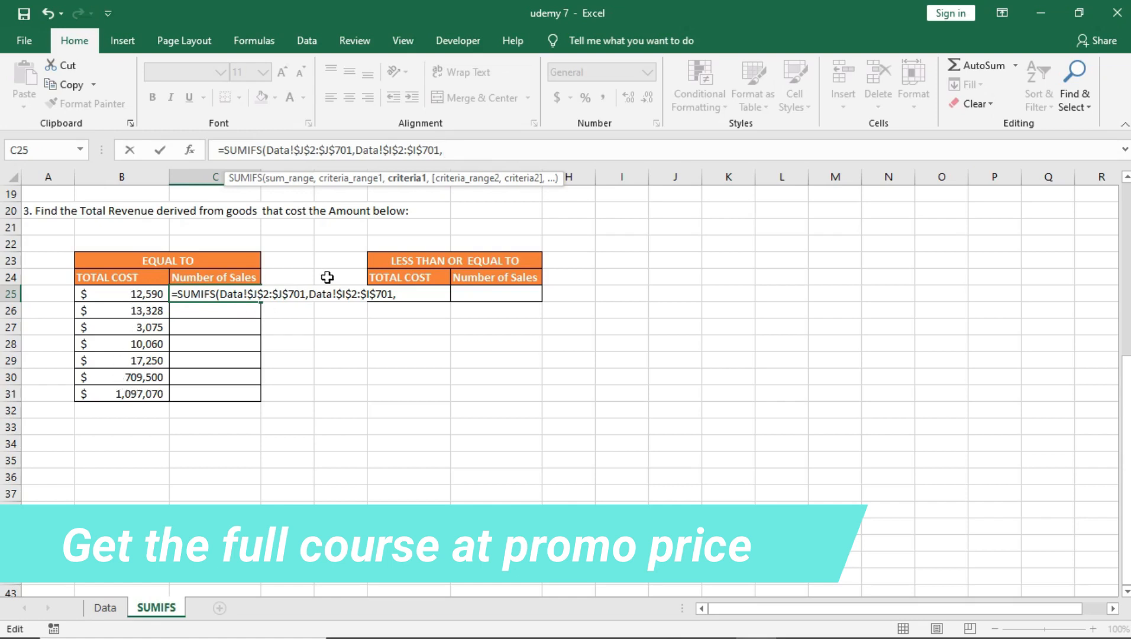
Use total cost cell B25 as the criterion, close the SUMIFS formula and enter it in C25.
click(130, 294)
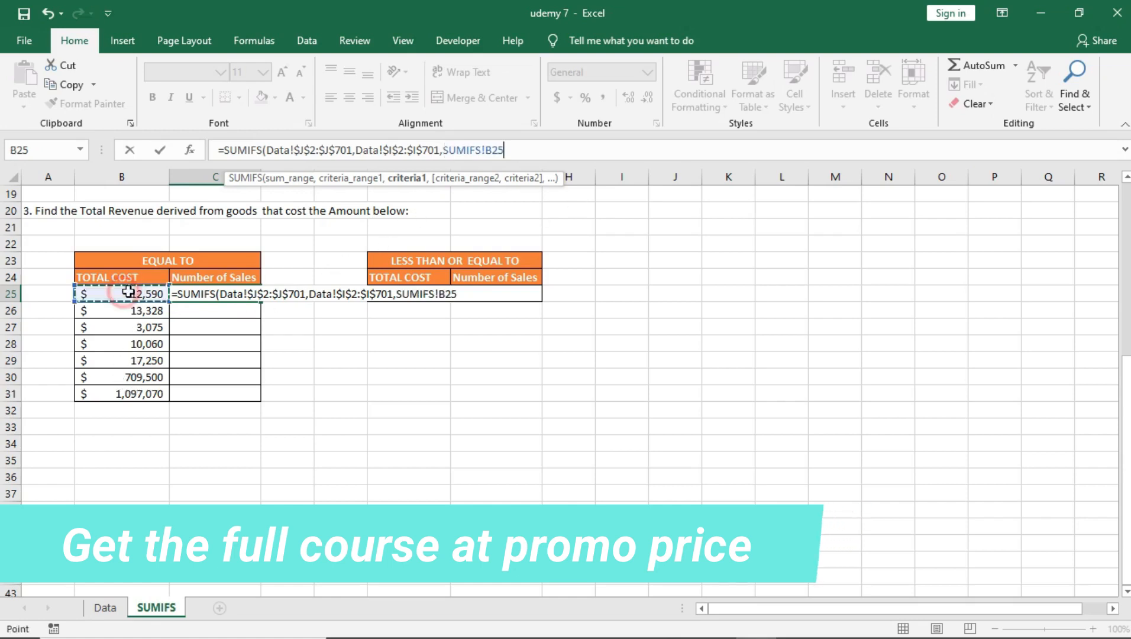
click(518, 149)
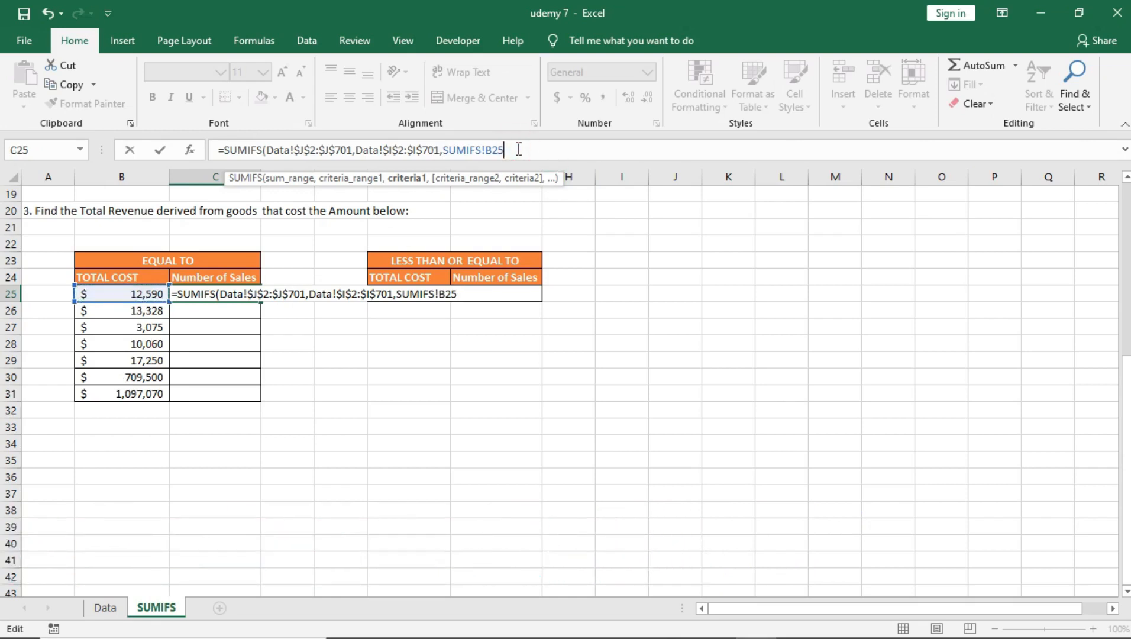
text())
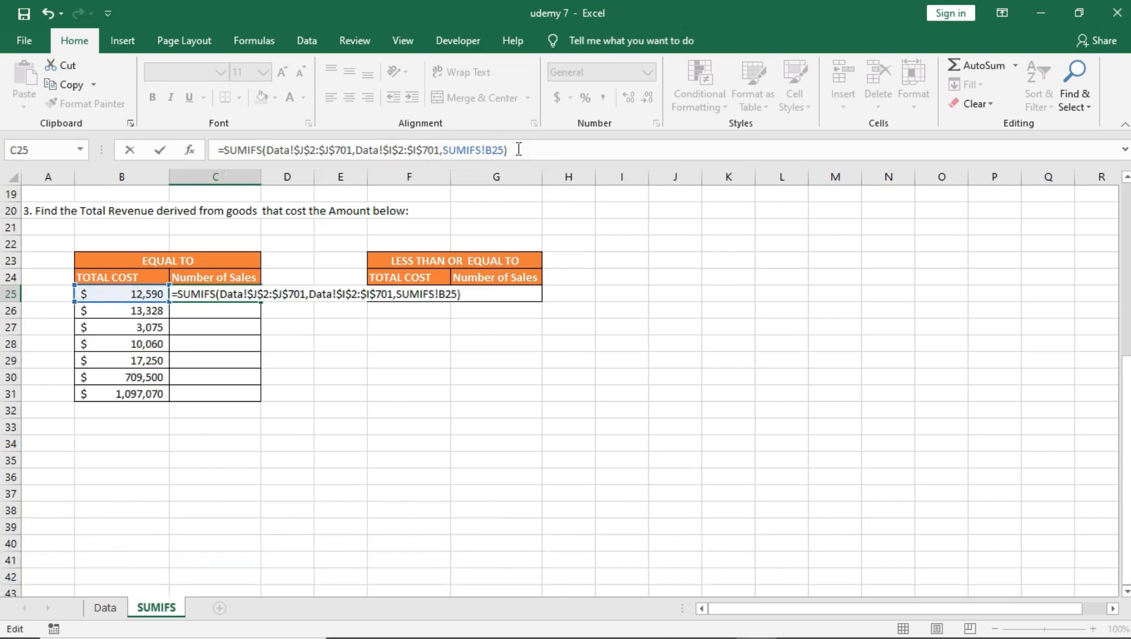
key(Return)
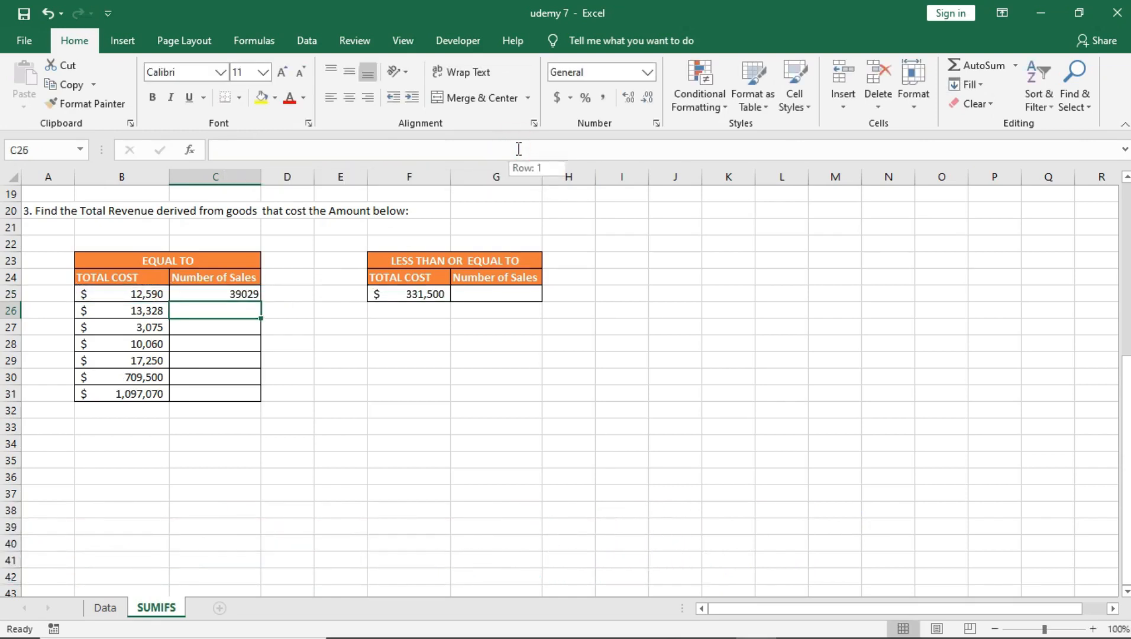
Fill the C25 formula down through C31 for the remaining total costs and spot-check the copied formulas.
click(235, 292)
drag(261, 301, 263, 397)
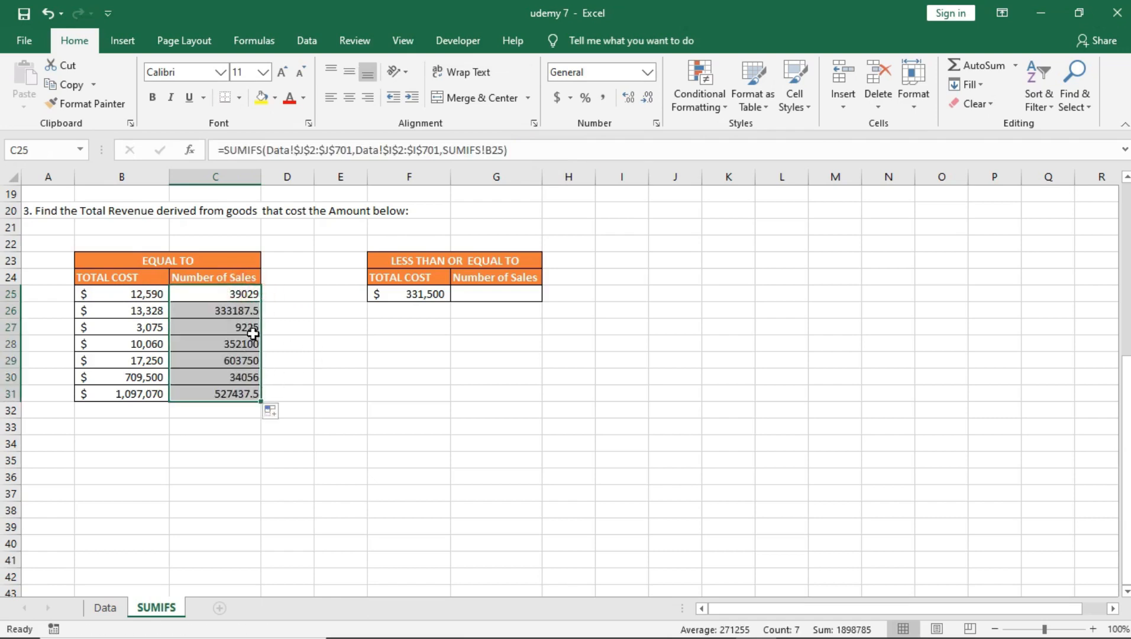
click(217, 327)
click(229, 359)
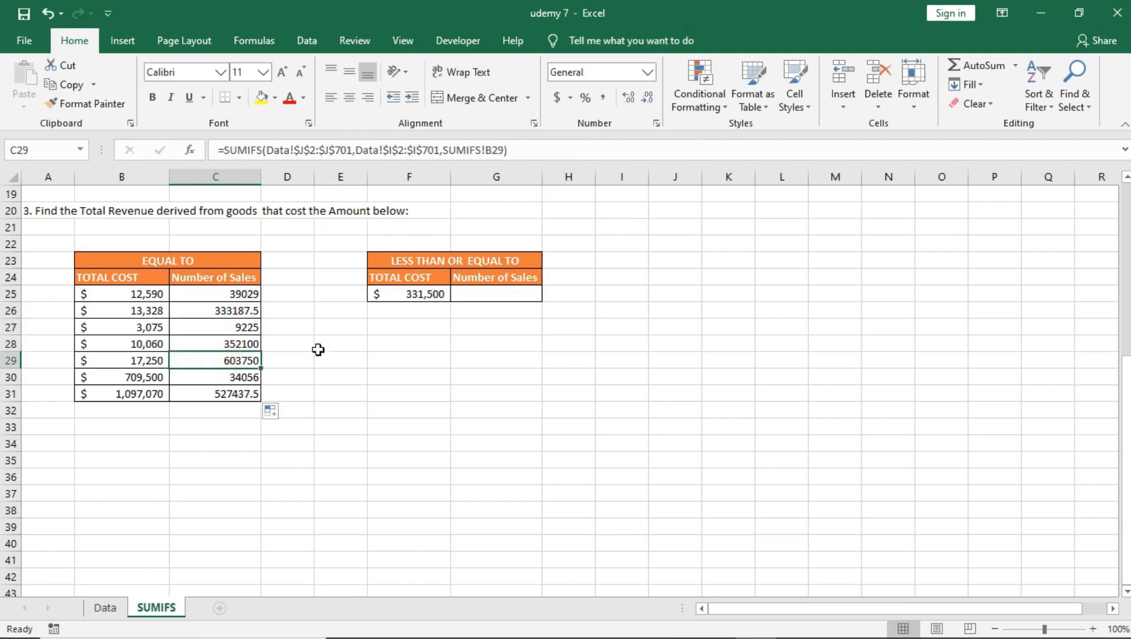
click(621, 377)
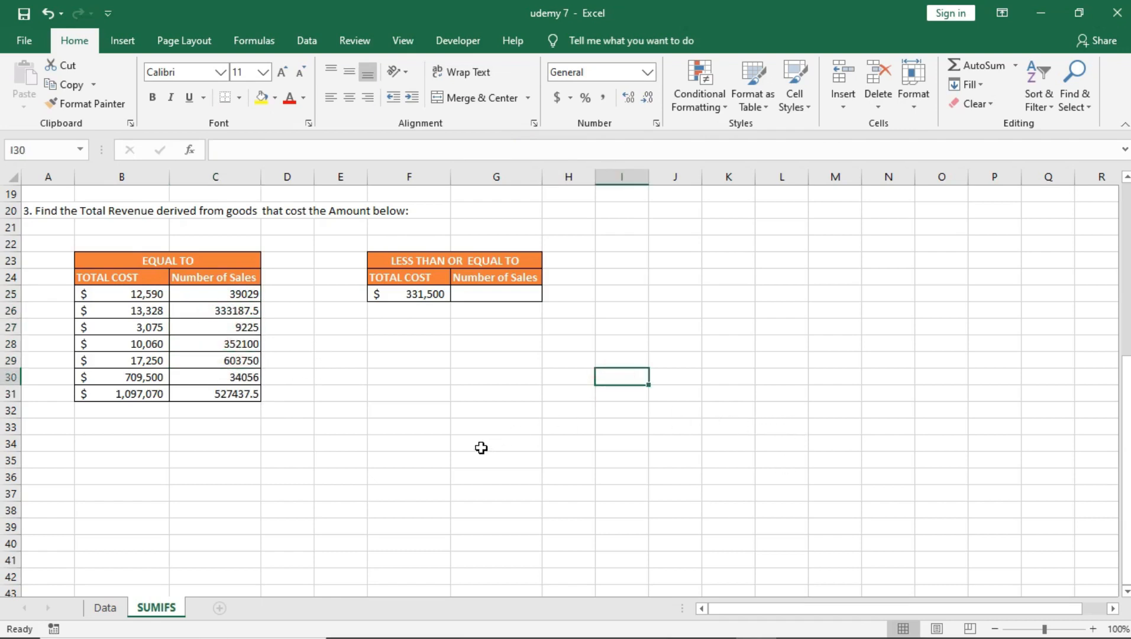
Begin a SUMIFS formula in G25, the result cell of the LESS THAN OR EQUAL TO table.
click(393, 260)
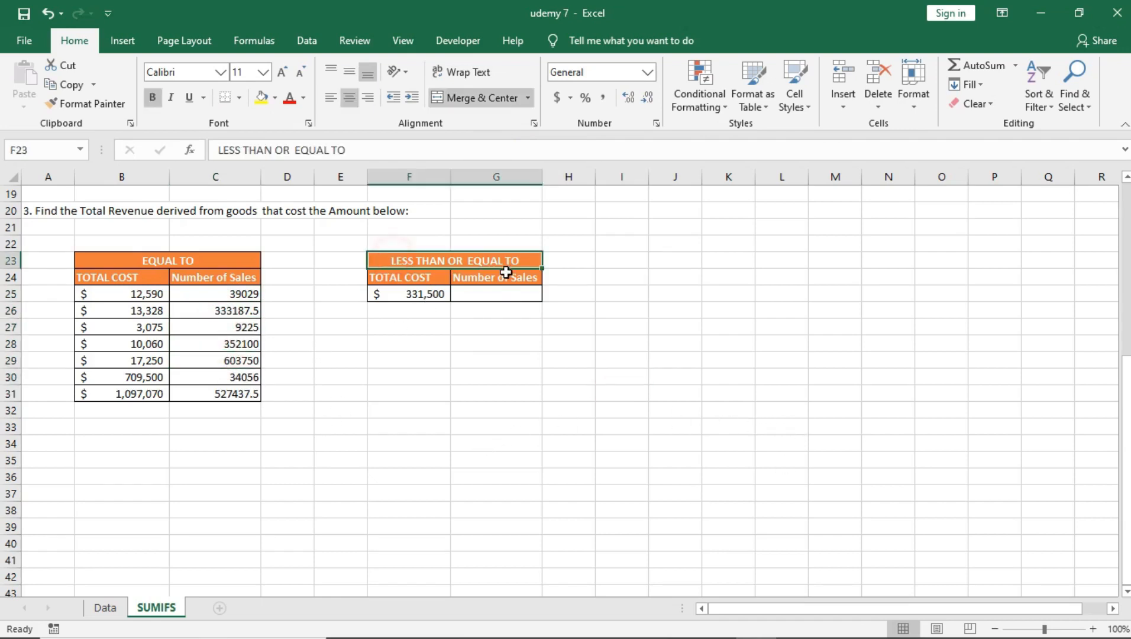
click(447, 328)
click(480, 294)
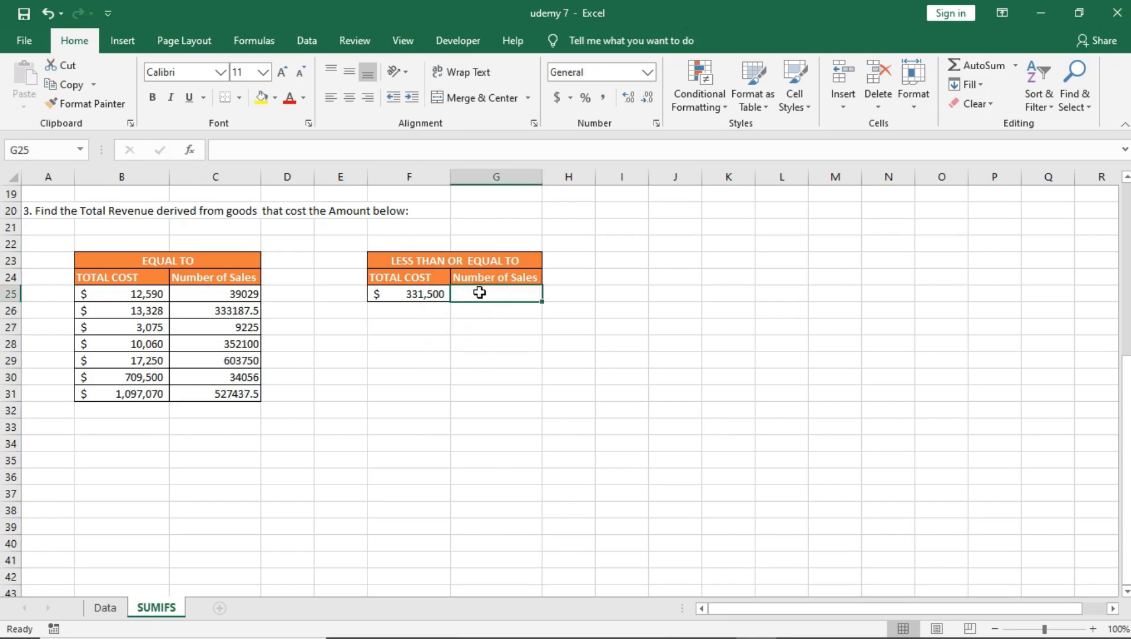
click(432, 296)
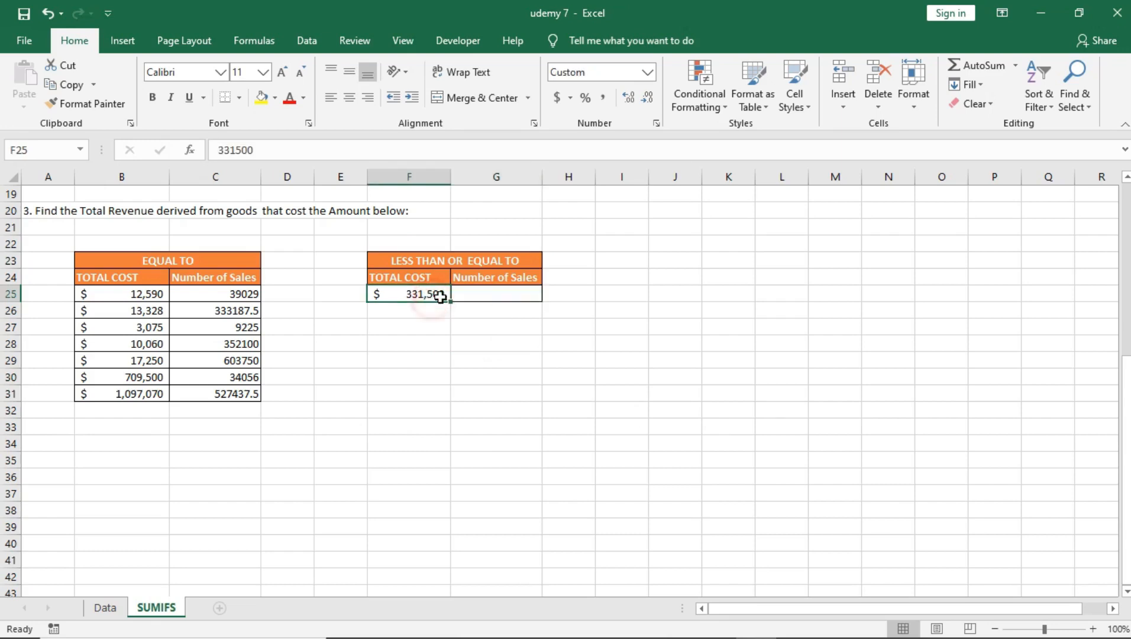
click(526, 296)
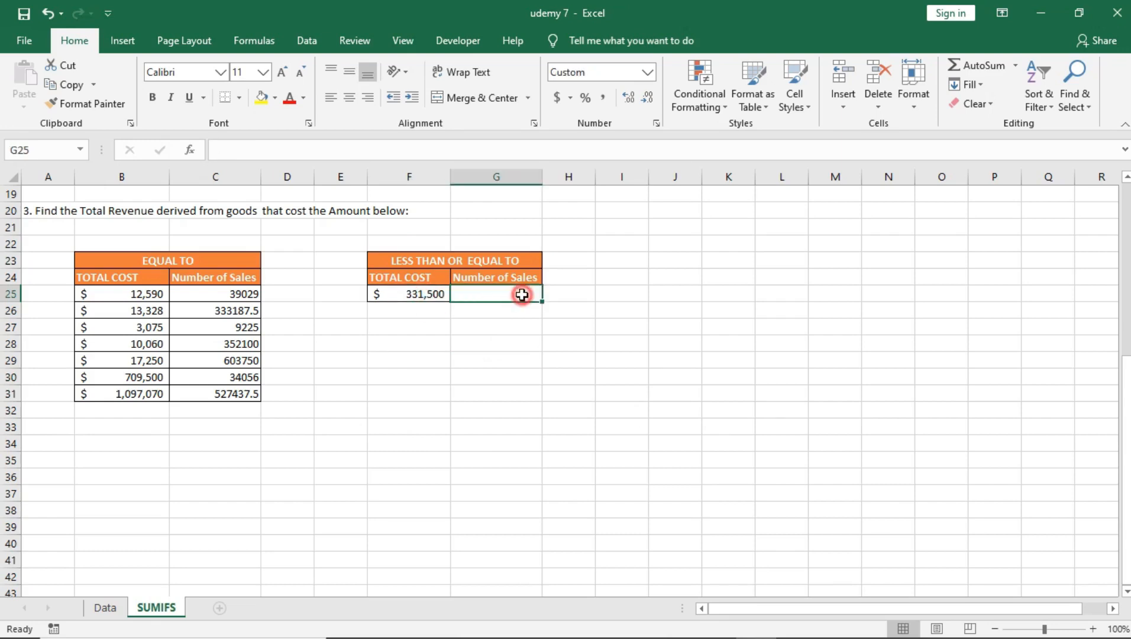
double_click(513, 295)
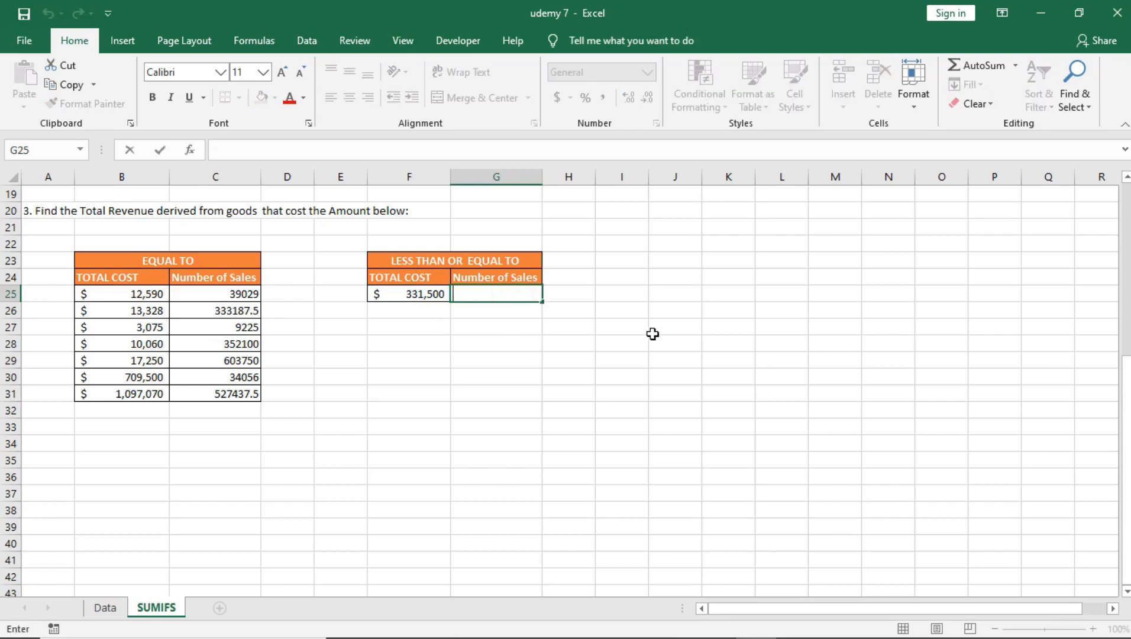
text(=SUM)
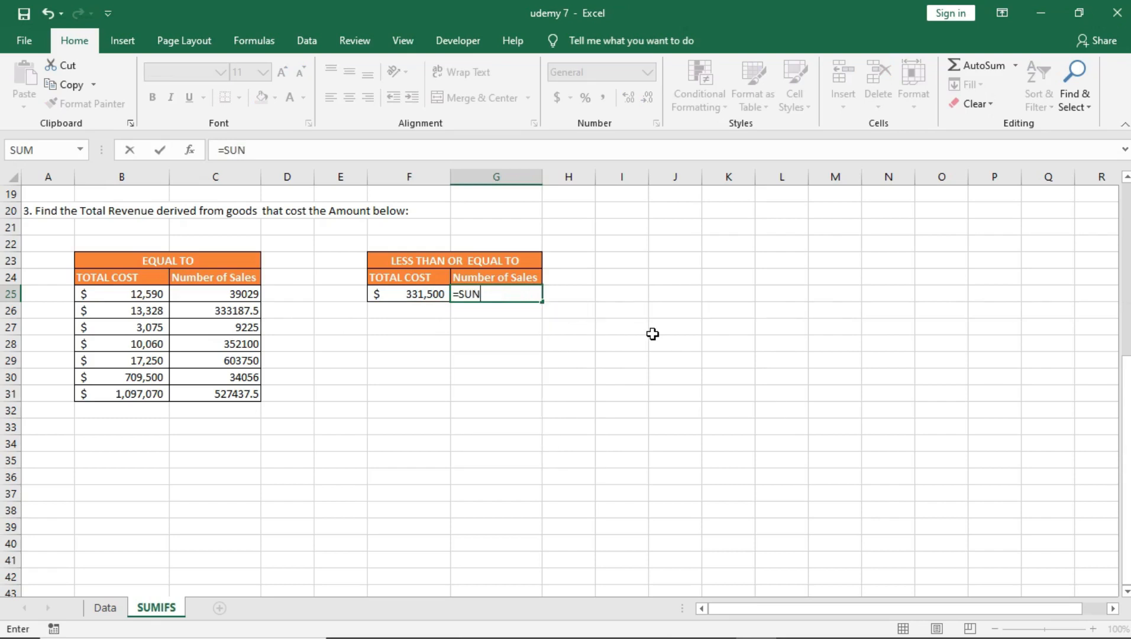
text(IFS)
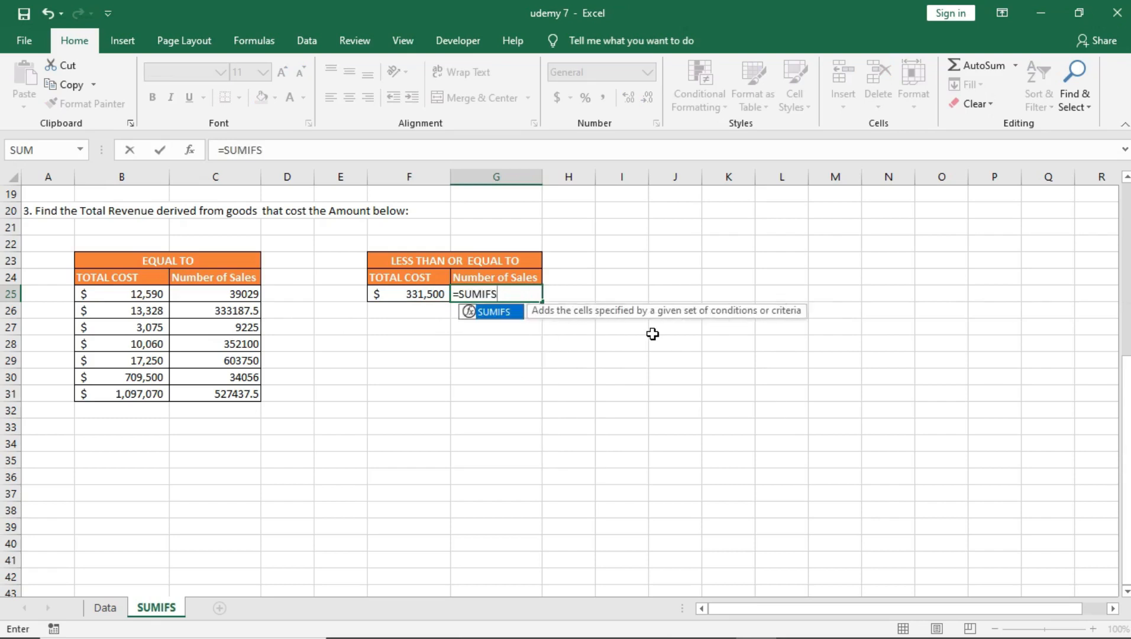
text((Data!)
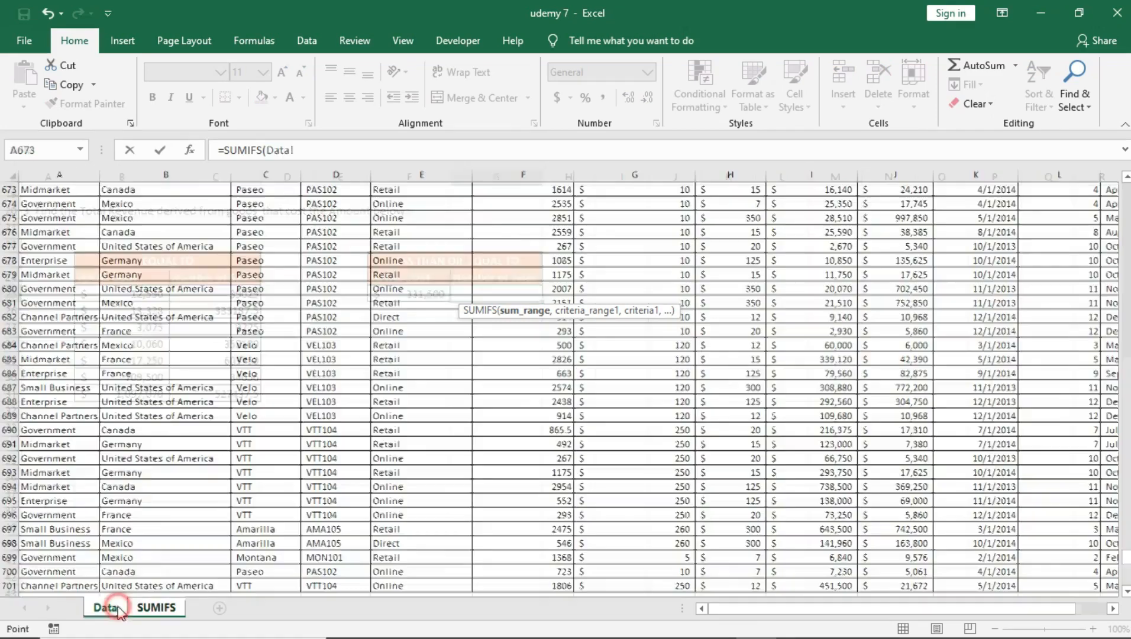
Set the sum range of G25's formula to the Data sheet's revenue cells, locked as $J$2:$J$701.
click(105, 608)
drag(1127, 562, 1117, 188)
click(883, 205)
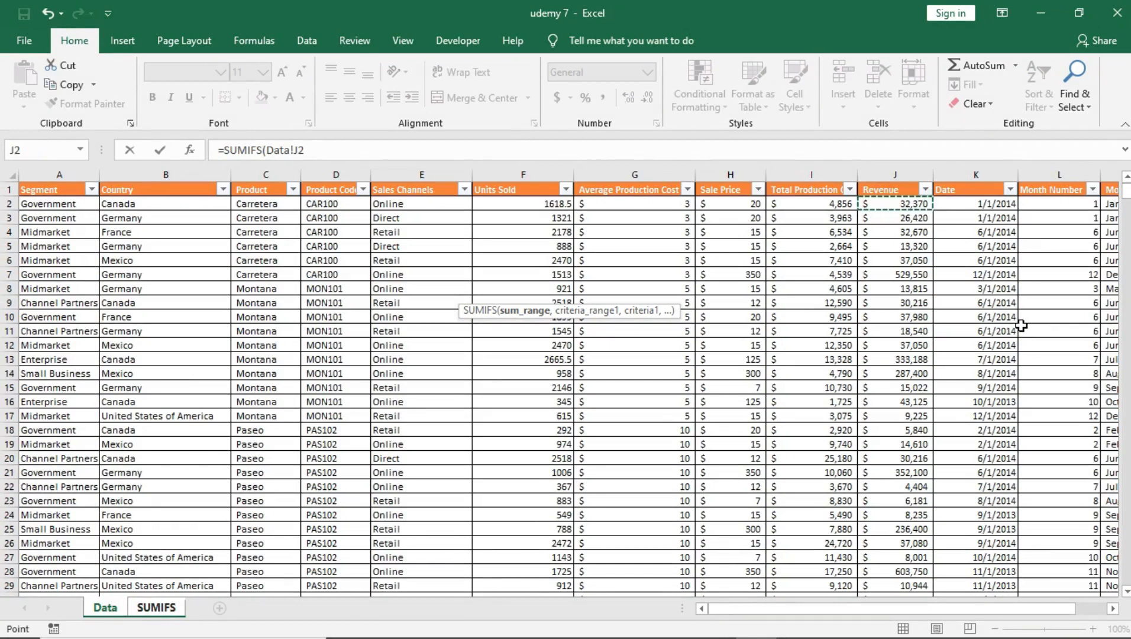
key(ctrl+shift+Down)
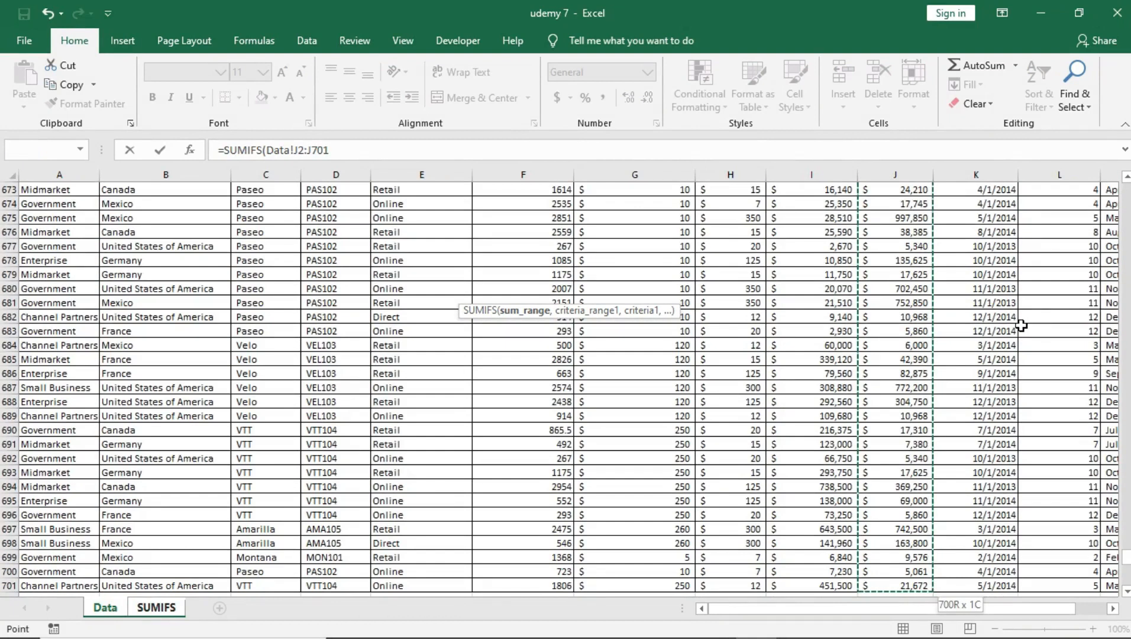
drag(328, 150, 295, 153)
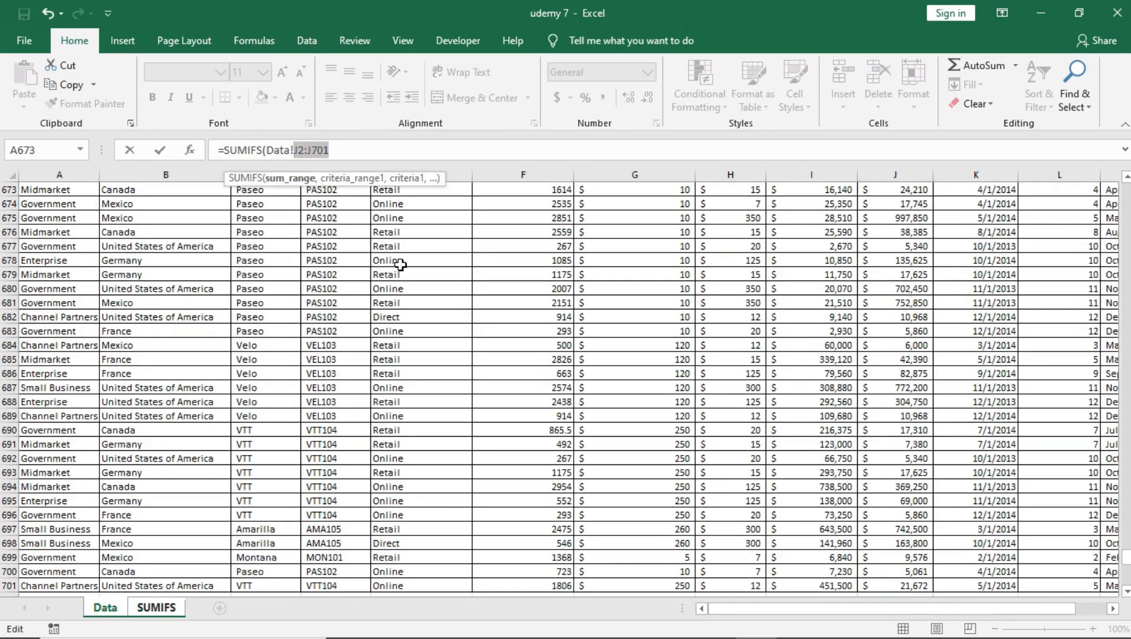
key(F4)
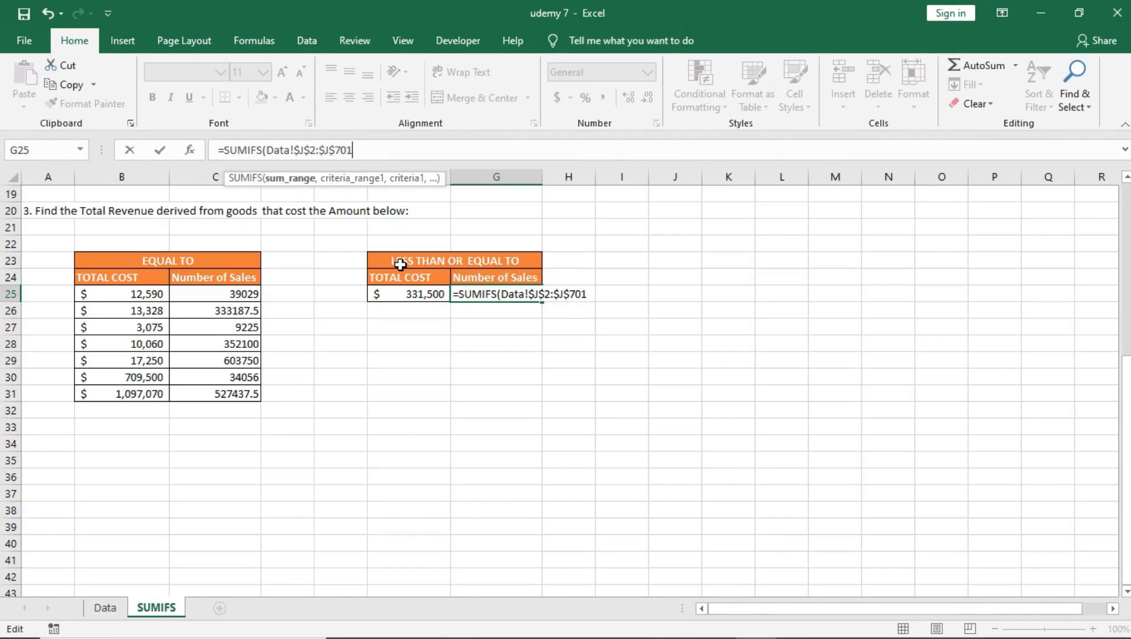
text(,)
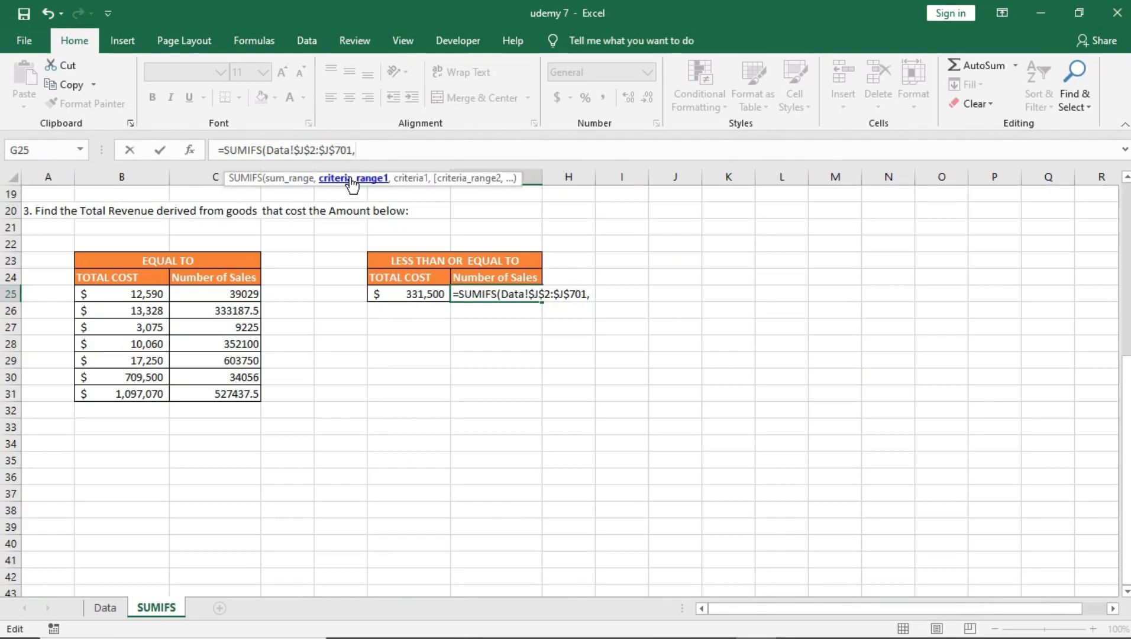
Set the criteria range of G25's SUMIFS formula to the Data sheet's total production cost cells, locked as $I$2:$I$701.
click(105, 607)
scroll(373, 568, up, 20)
click(818, 199)
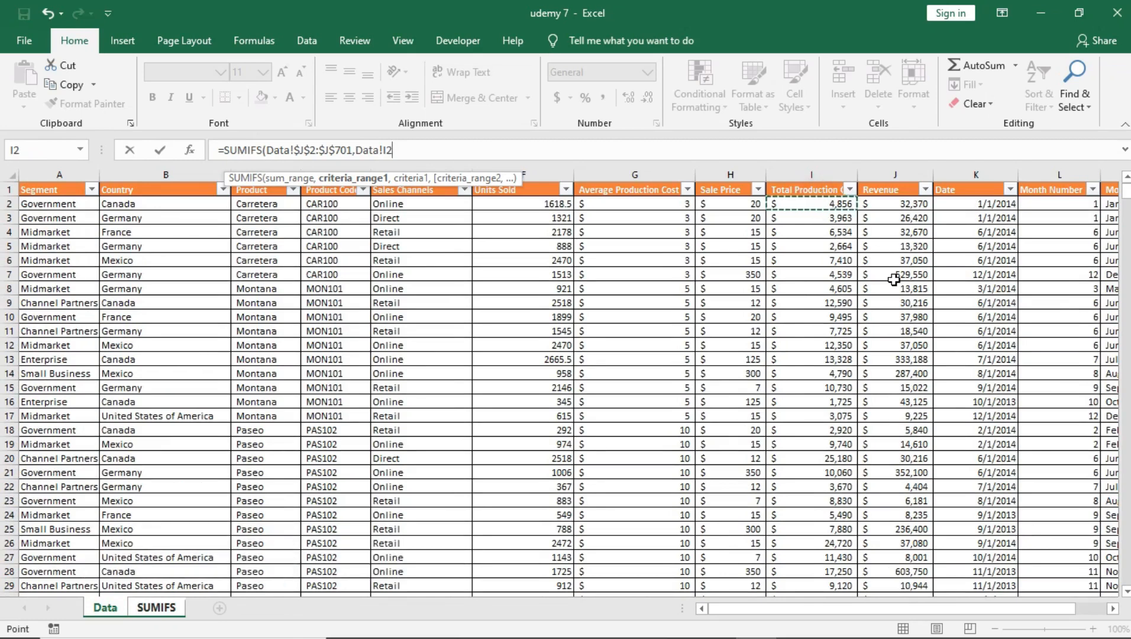
key(ctrl+shift+Down)
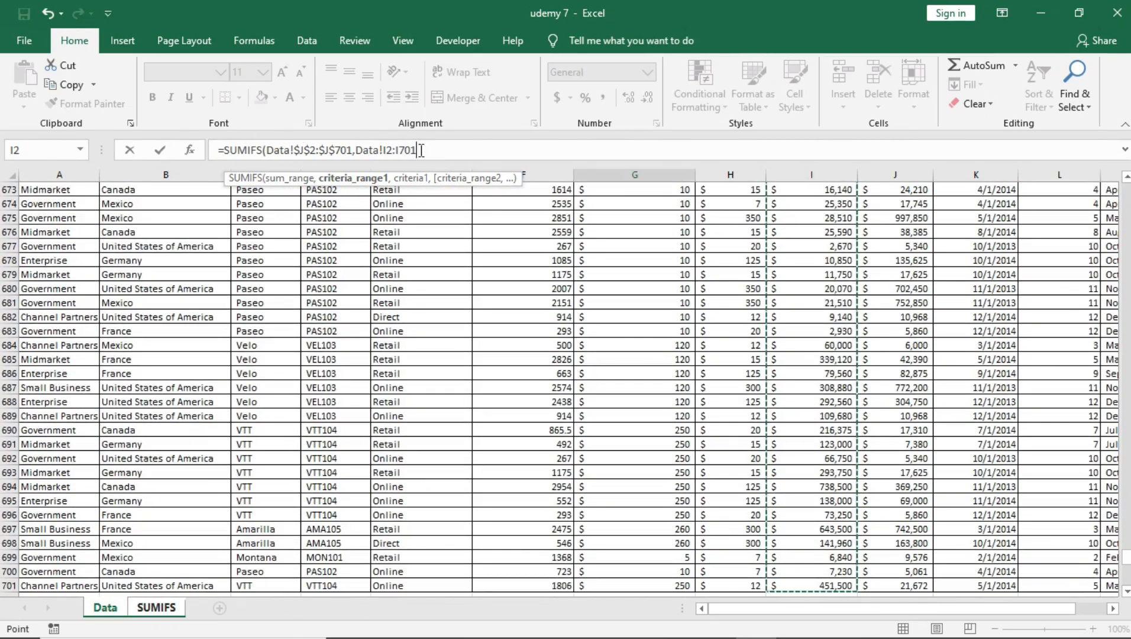
drag(418, 151, 383, 151)
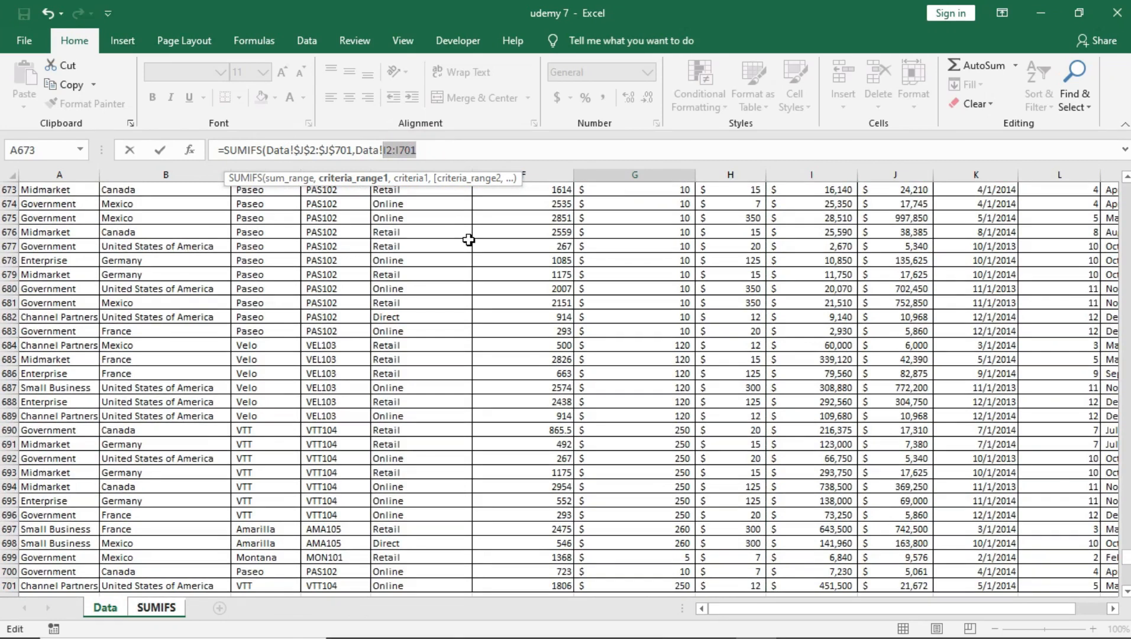
key(F4)
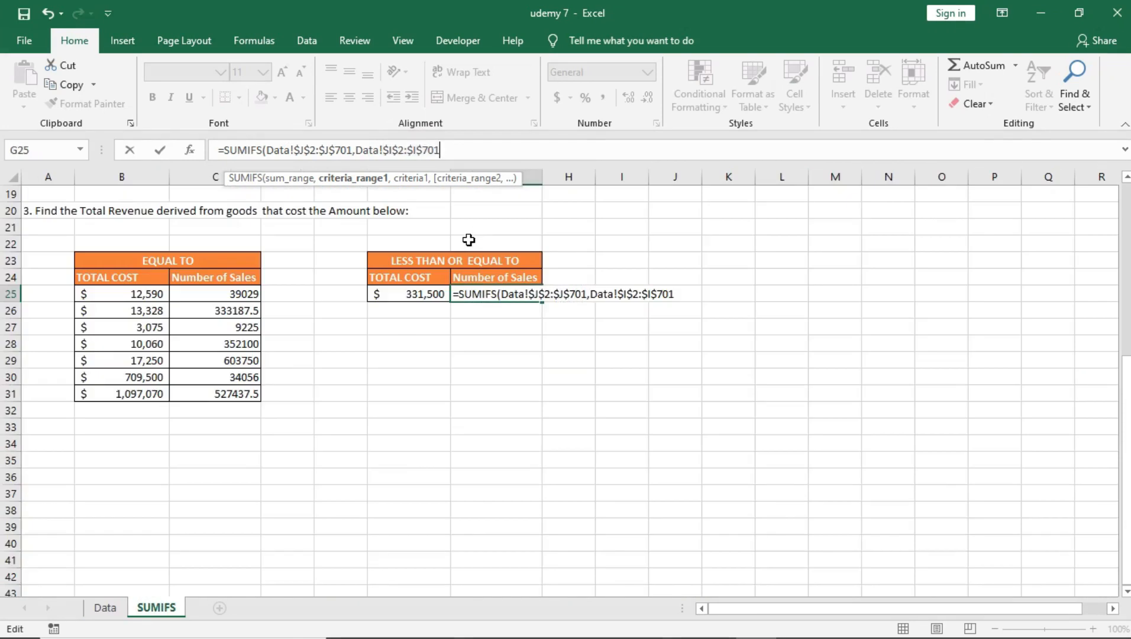
Add the criterion "<=331500", close the SUMIFS formula and enter it in G25, then reselect the cell to check it.
text(,"<=)
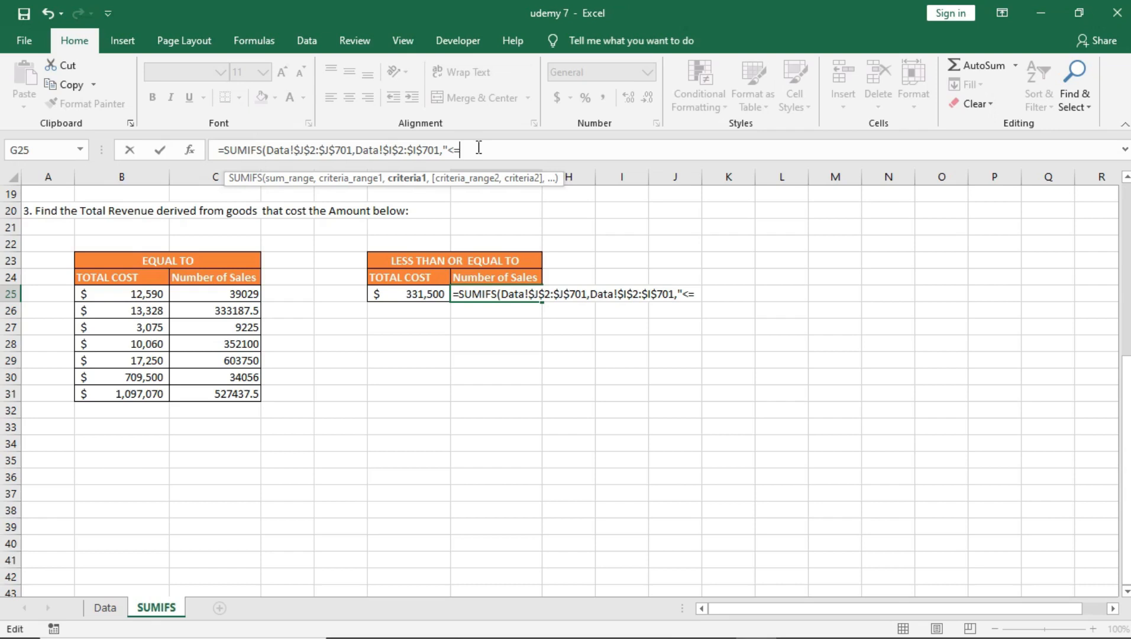
text(331500)
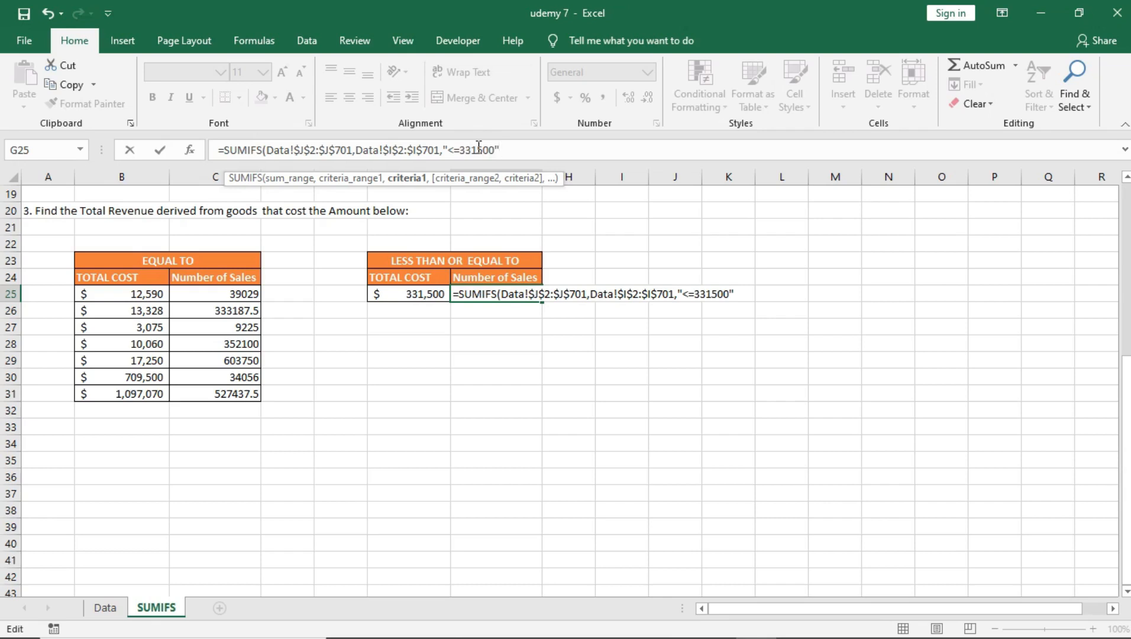
click(444, 147)
click(510, 148)
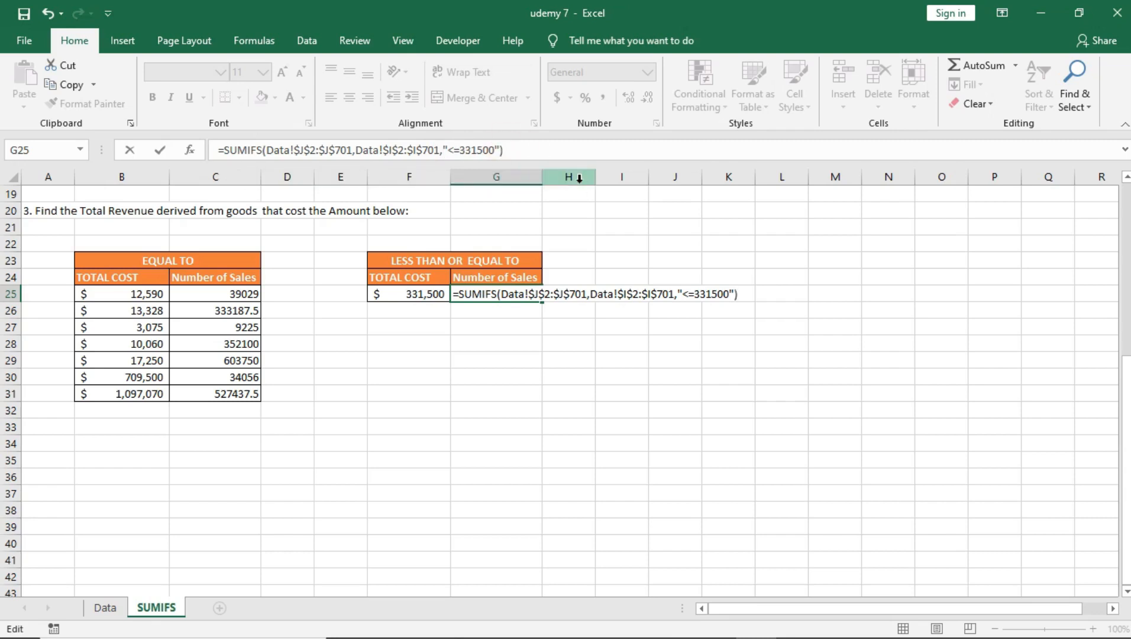
key(Return)
click(525, 295)
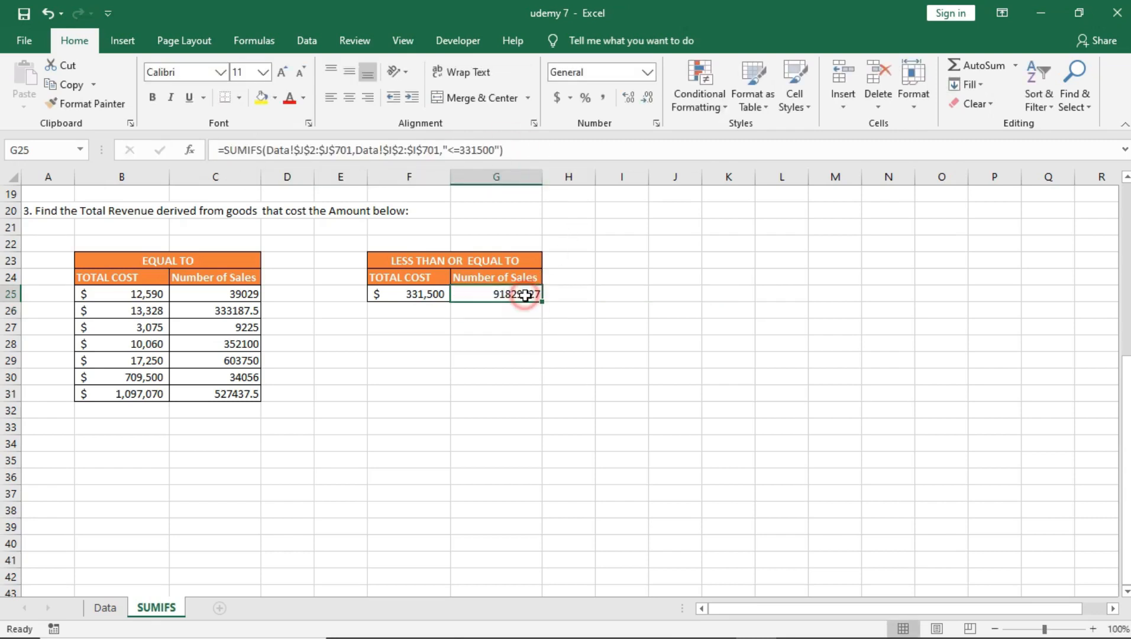
click(353, 373)
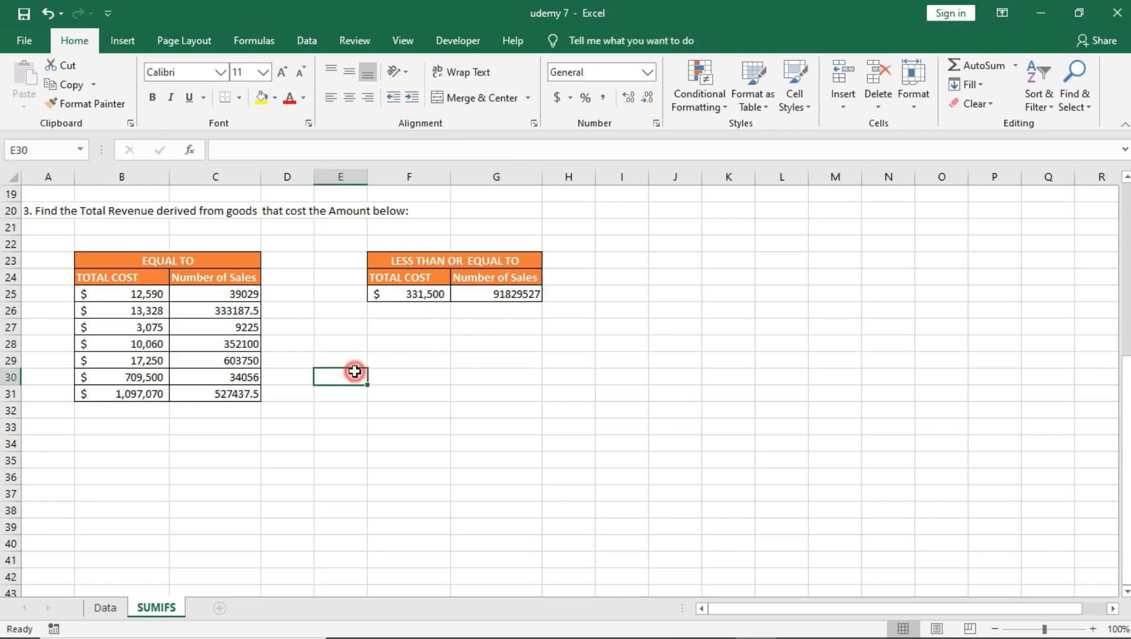
scroll(266, 321, up, 6)
scroll(296, 296, down, 10)
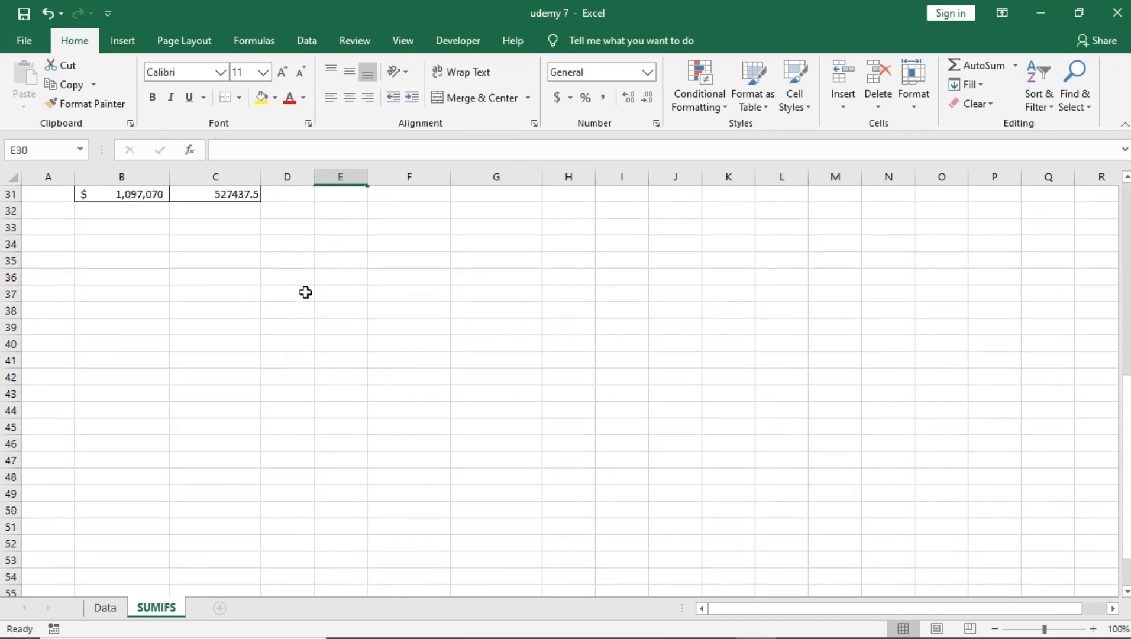
scroll(432, 300, up, 5)
scroll(392, 294, up, 5)
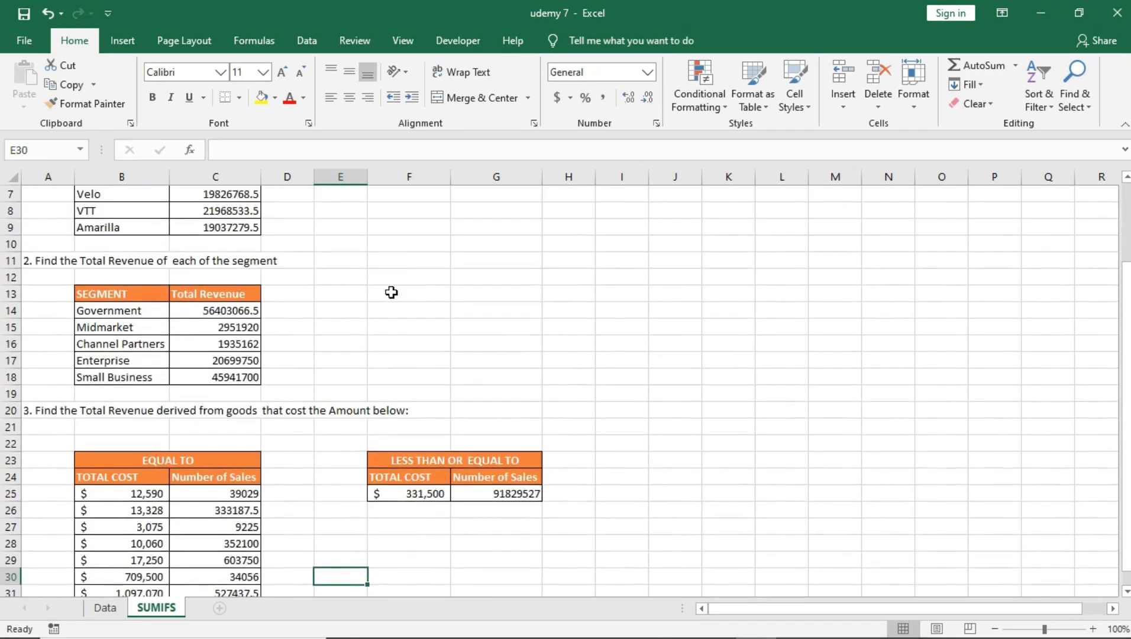